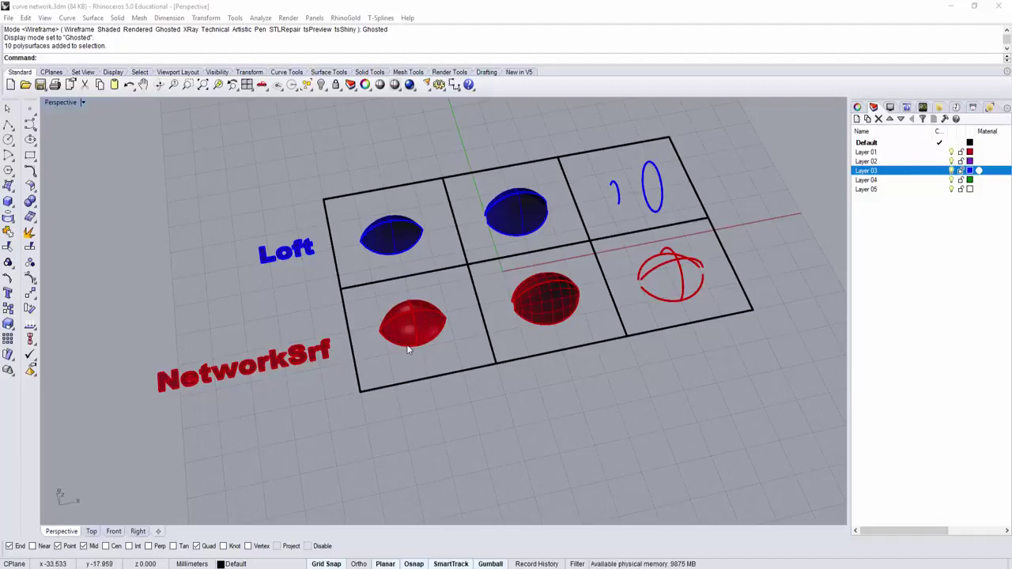
Orbit and zoom the Perspective view from the NetworkSrf labels toward the Loft cells of the dome grid
{"action": "left_click", "coordinate": [286, 368]}
{"action": "left_click", "coordinate": [315, 390]}
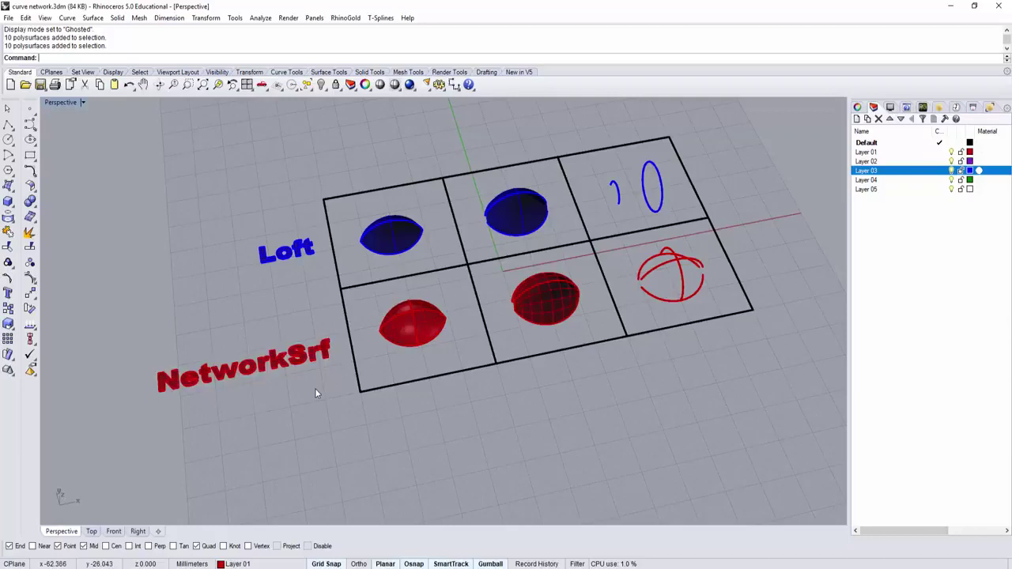
{"action": "right_click_drag", "start_coordinate": [362, 398], "coordinate": [336, 438]}
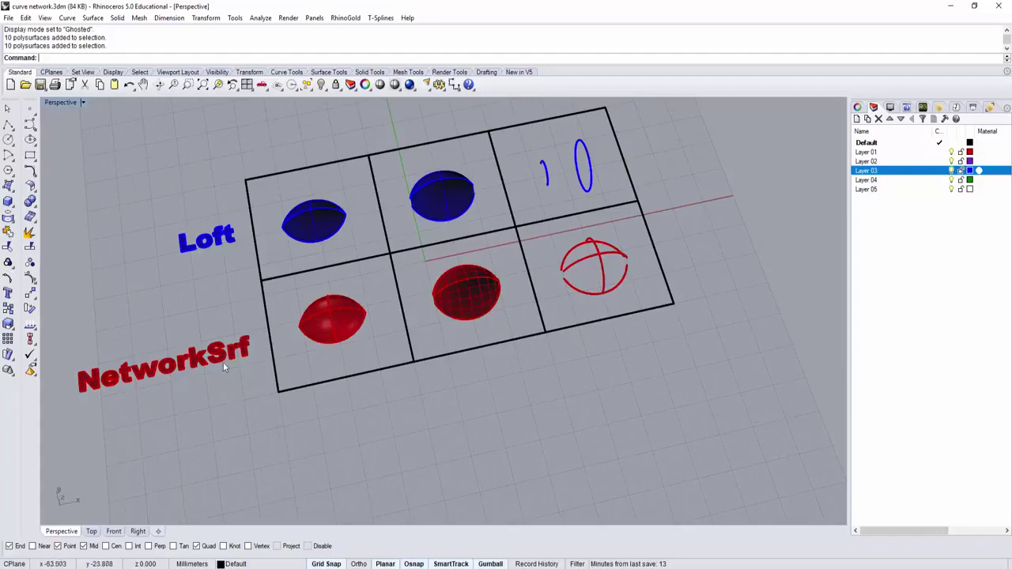
{"action": "scroll", "coordinate": [220, 286], "scroll_direction": "up", "scroll_amount": 3}
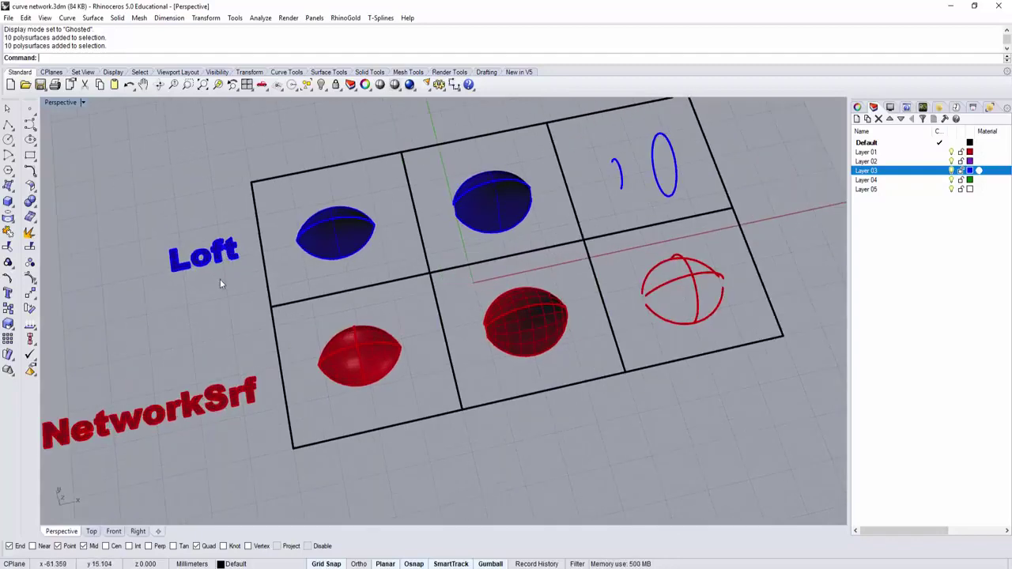
{"action": "scroll", "coordinate": [221, 268], "scroll_direction": "up", "scroll_amount": 2}
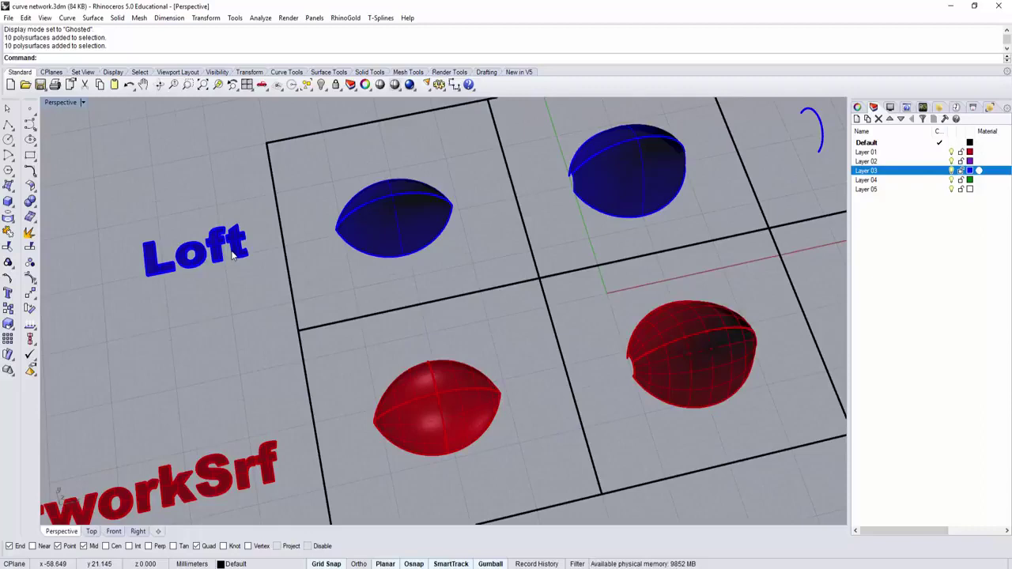
{"action": "left_click", "coordinate": [237, 252]}
{"action": "left_click", "coordinate": [245, 301]}
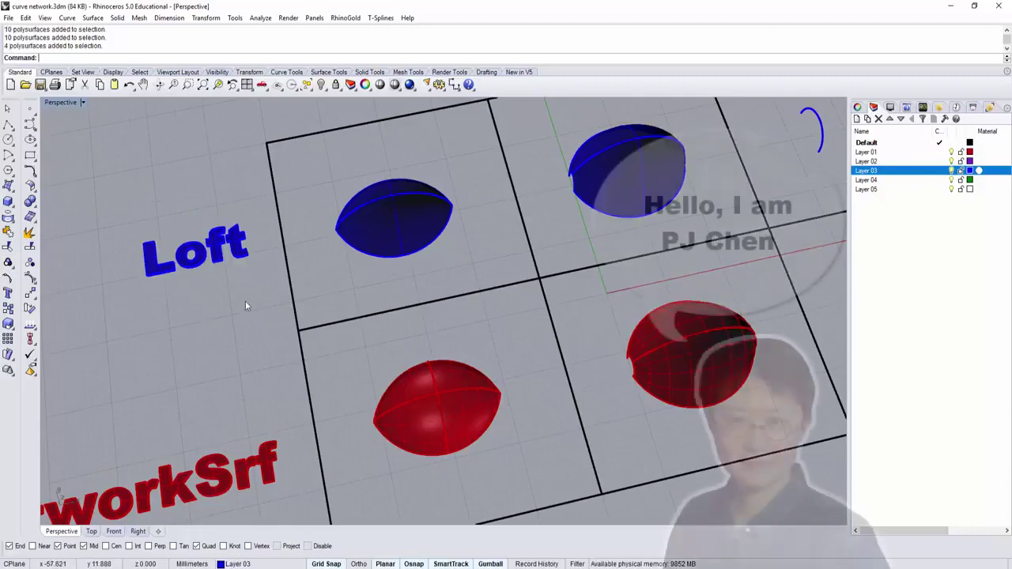
{"action": "right_click_drag", "start_coordinate": [245, 301], "coordinate": [352, 282]}
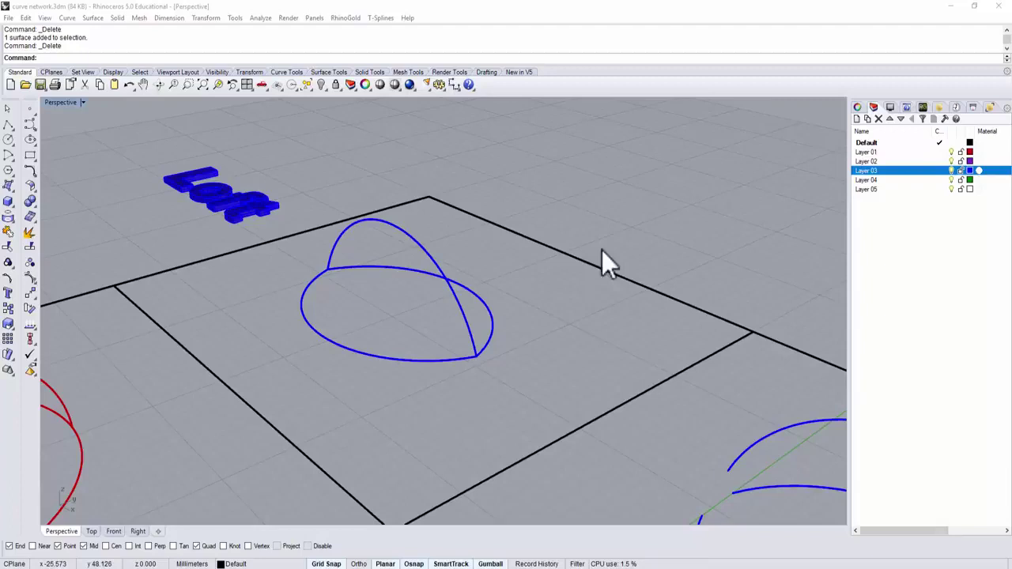
Inspect the blue ellipse, tall arch and lower crossing arc by selecting them, then clear the selection
{"action": "right_click_drag", "start_coordinate": [603, 265], "coordinate": [503, 392]}
{"action": "left_click", "coordinate": [503, 391]}
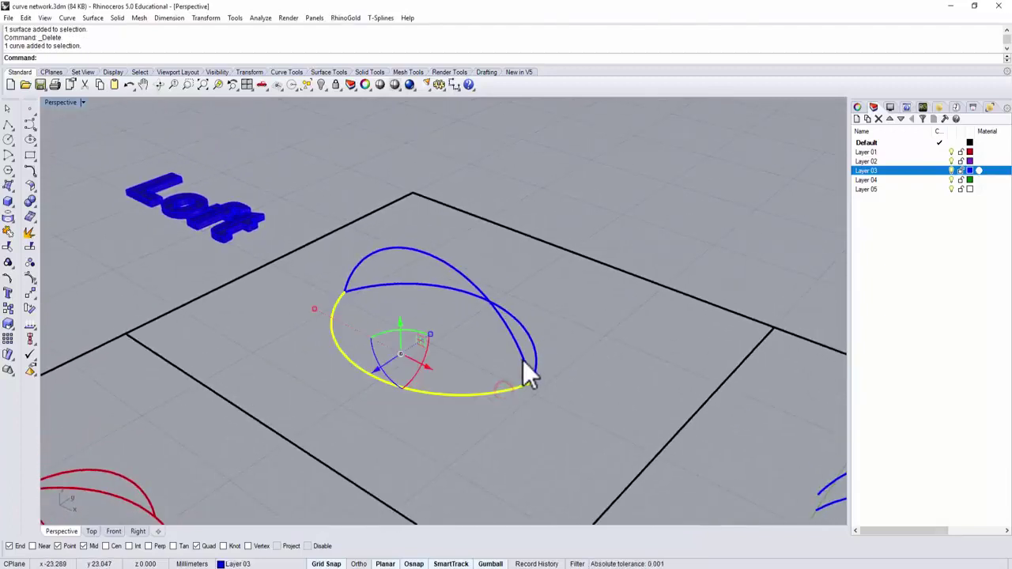
{"action": "left_click", "coordinate": [524, 352]}
{"action": "left_click", "coordinate": [531, 345]}
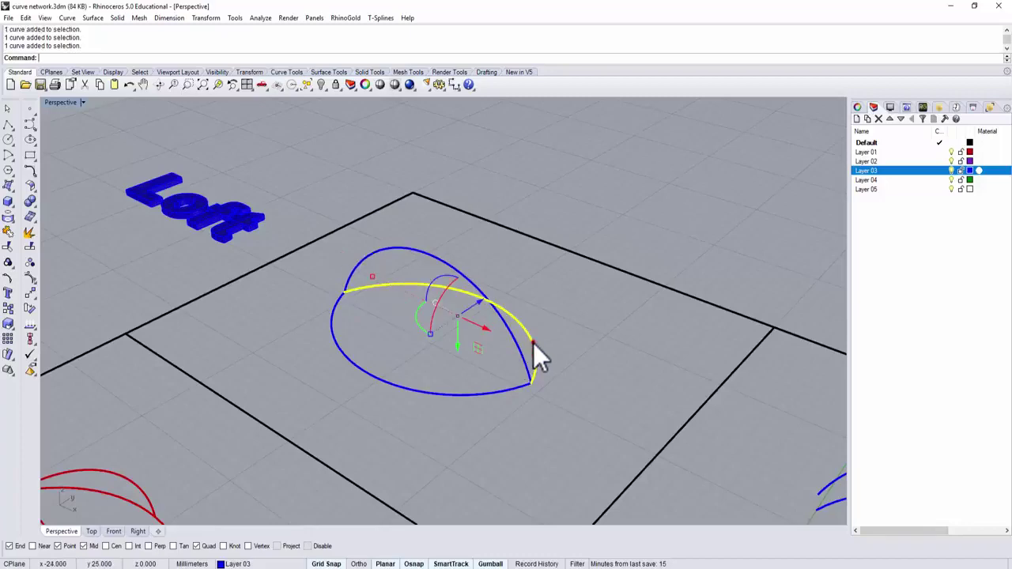
{"action": "left_click", "coordinate": [611, 319]}
{"action": "mouse_move", "coordinate": [612, 318]}
{"action": "right_mouse_down"}
{"action": "mouse_move", "coordinate": [501, 316]}
{"action": "mouse_move", "coordinate": [612, 311]}
{"action": "mouse_move", "coordinate": [605, 324]}
{"action": "right_mouse_up"}
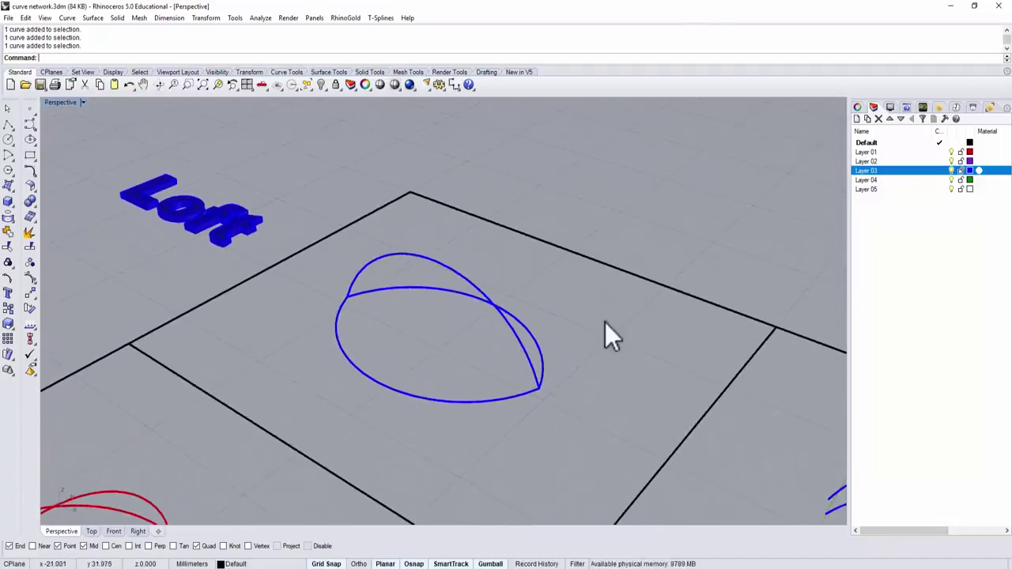
Start the Loft command from the Surface menu
{"action": "left_click", "coordinate": [10, 188]}
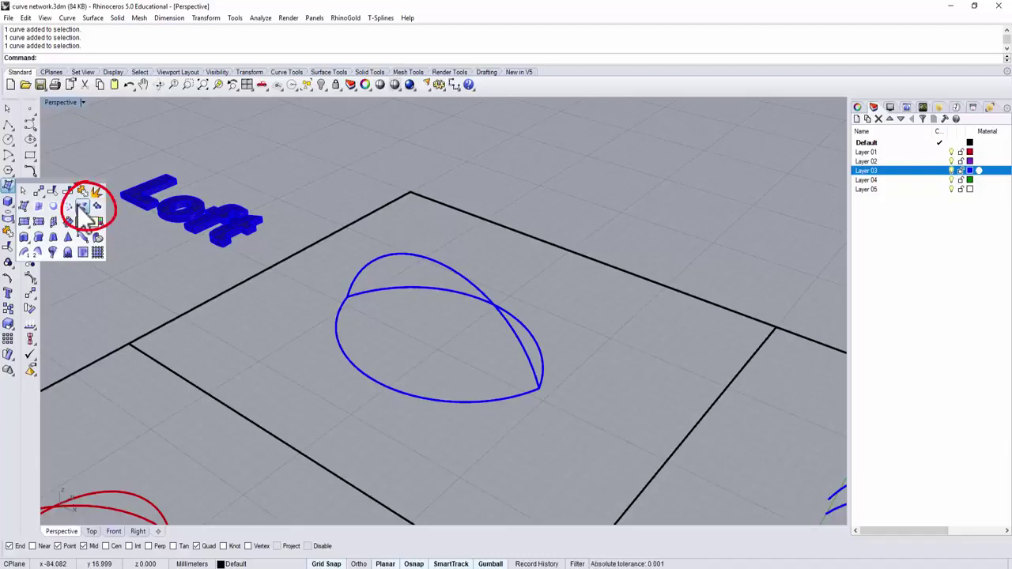
{"action": "left_click", "coordinate": [93, 18]}
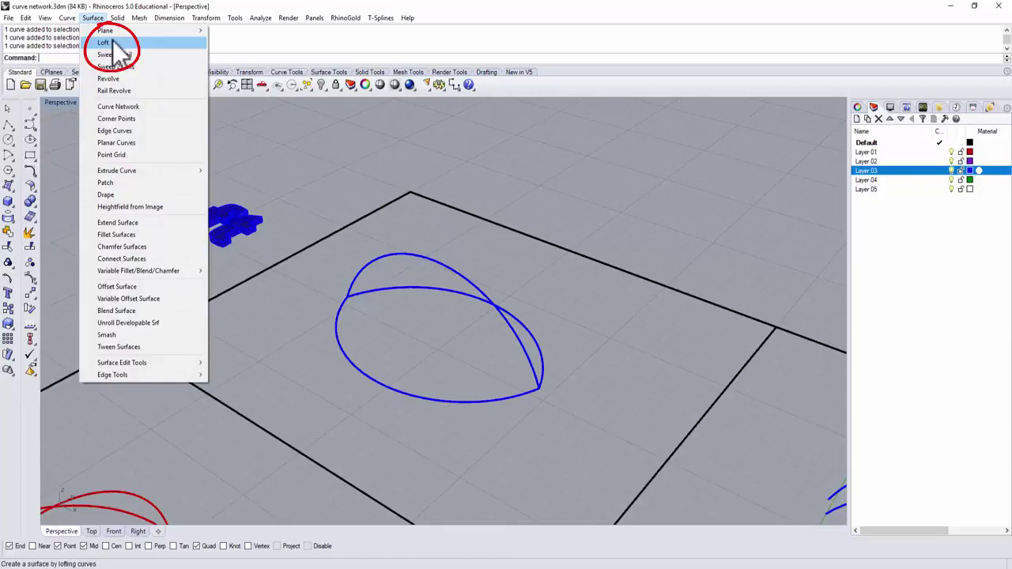
{"action": "left_click", "coordinate": [114, 43]}
{"action": "right_click_drag", "start_coordinate": [379, 312], "coordinate": [425, 312]}
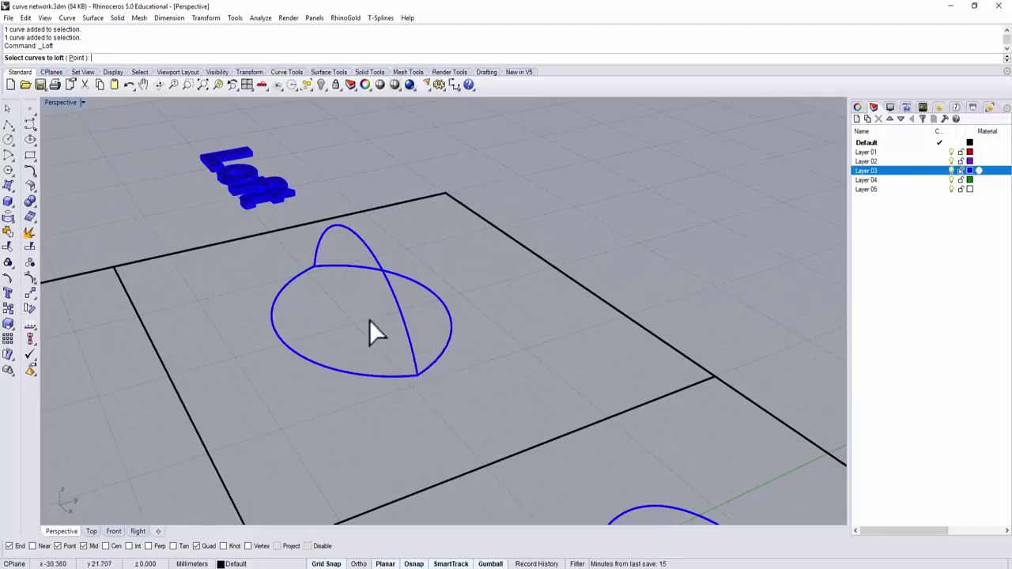
Loft the three blue curves with Normal style into a dome surface
{"action": "left_click", "coordinate": [429, 361]}
{"action": "left_click", "coordinate": [409, 343]}
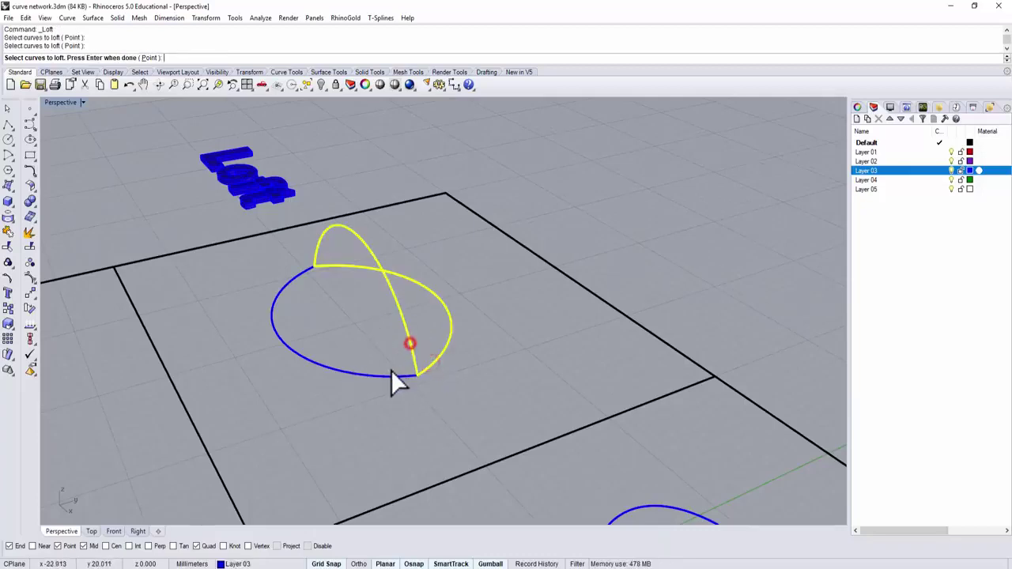
{"action": "left_click", "coordinate": [386, 376]}
{"action": "key", "text": "Return"}
{"action": "key", "text": "Return"}
{"action": "right_click_drag", "start_coordinate": [567, 309], "coordinate": [523, 295]}
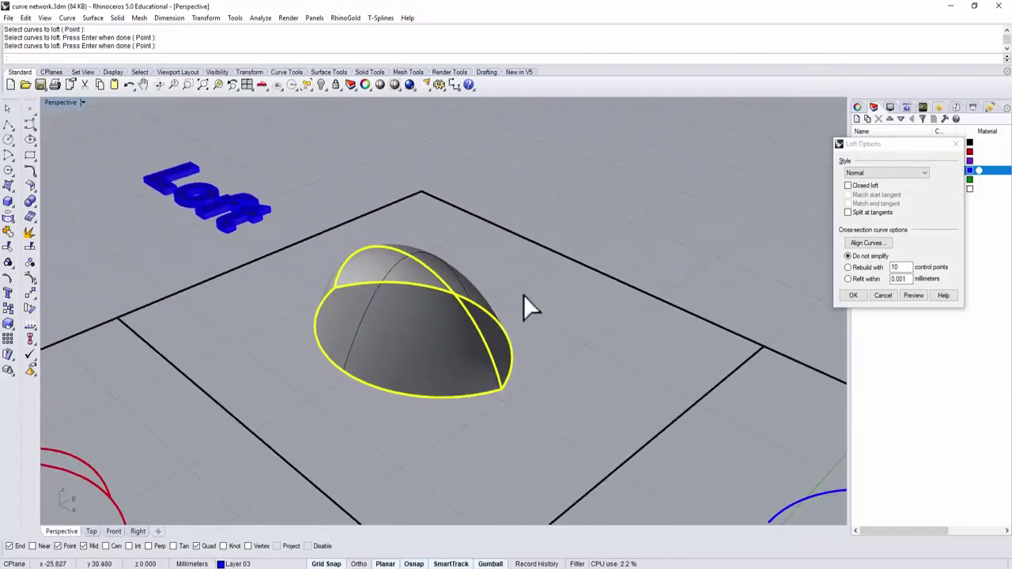
{"action": "left_click", "coordinate": [853, 295]}
Pan and orbit to the next Loft cell with the gapped curves
{"action": "scroll", "coordinate": [564, 272], "scroll_direction": "down", "scroll_amount": 5}
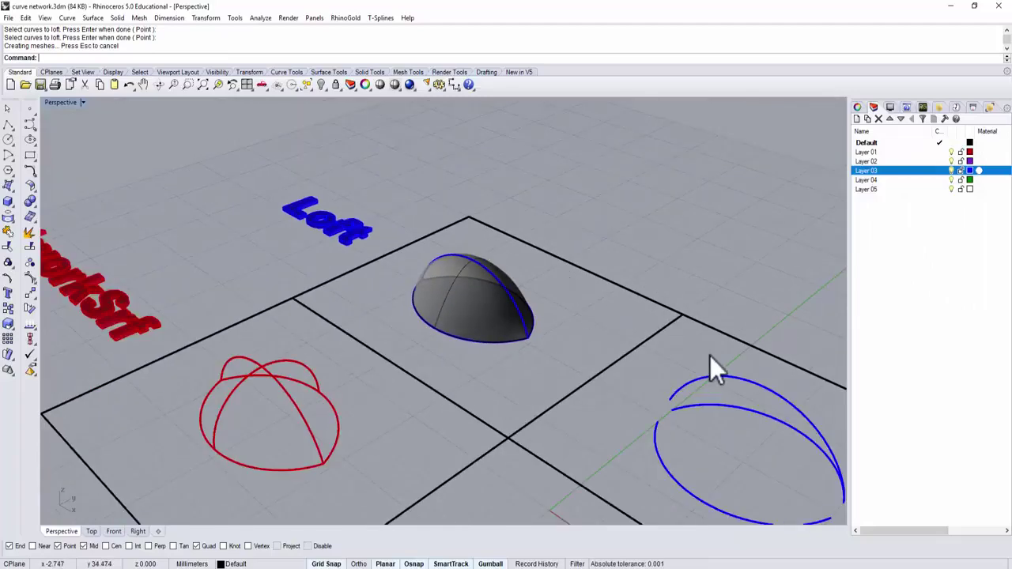
{"action": "right_click_drag", "start_coordinate": [709, 355], "coordinate": [527, 237], "text": "shift"}
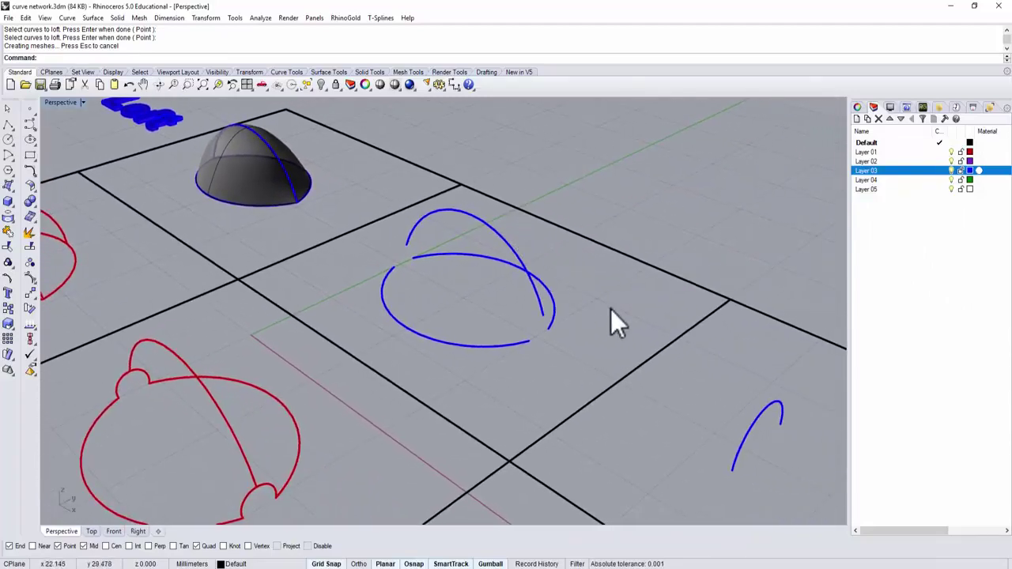
{"action": "right_click_drag", "start_coordinate": [610, 309], "coordinate": [435, 308]}
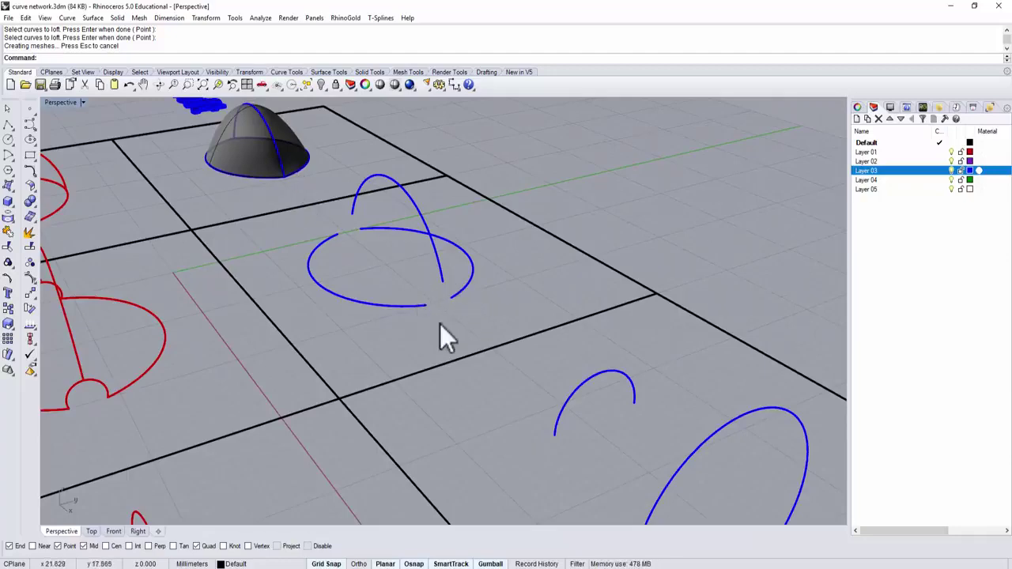
{"action": "mouse_move", "coordinate": [498, 310]}
{"action": "right_mouse_down"}
{"action": "mouse_move", "coordinate": [513, 316]}
{"action": "mouse_move", "coordinate": [492, 310]}
{"action": "right_mouse_up"}
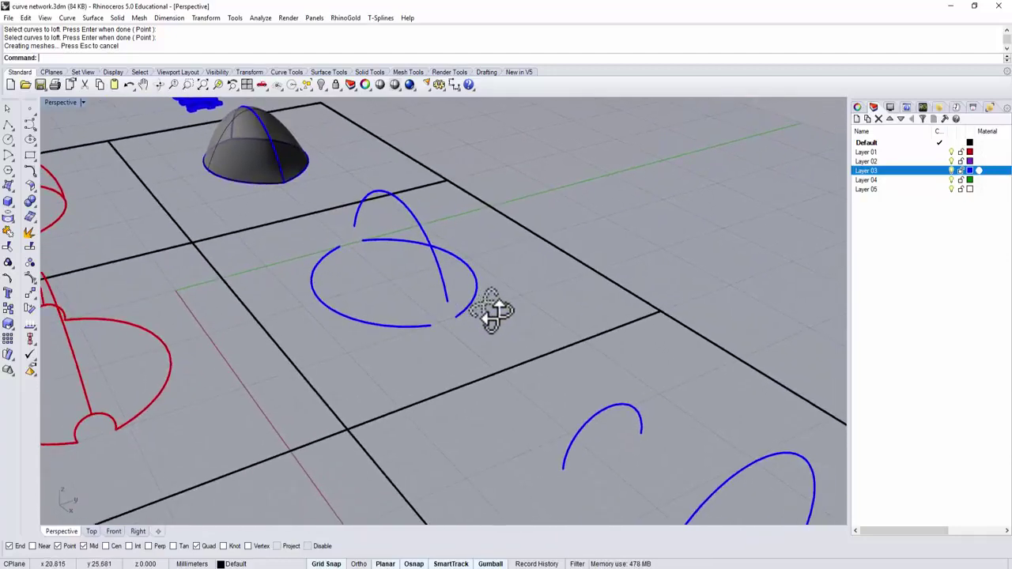
Repeat Loft on the window-selected gapped ellipse and arc to create a second dome
{"action": "right_click", "coordinate": [497, 291]}
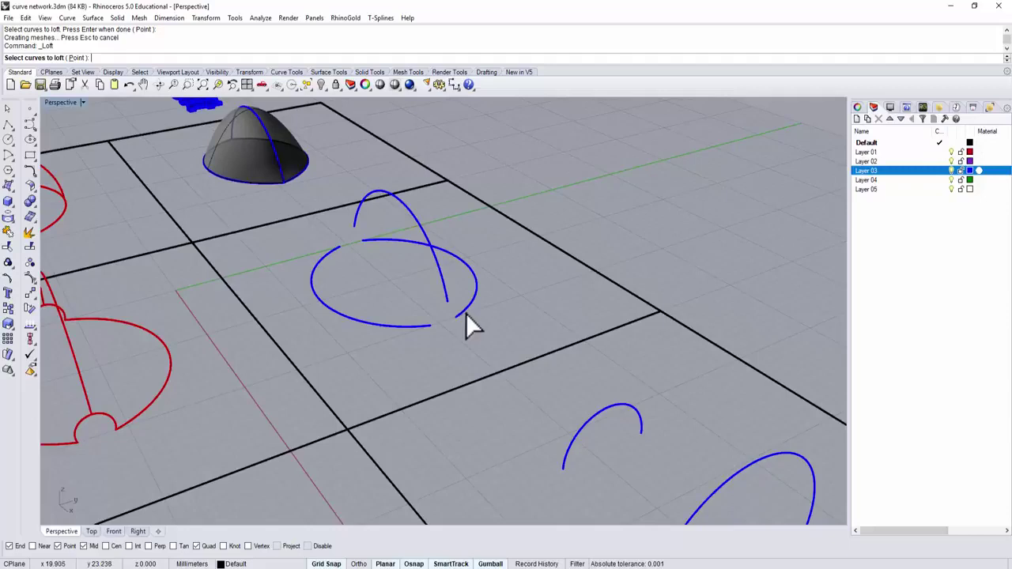
{"action": "left_click_drag", "start_coordinate": [474, 334], "coordinate": [406, 300]}
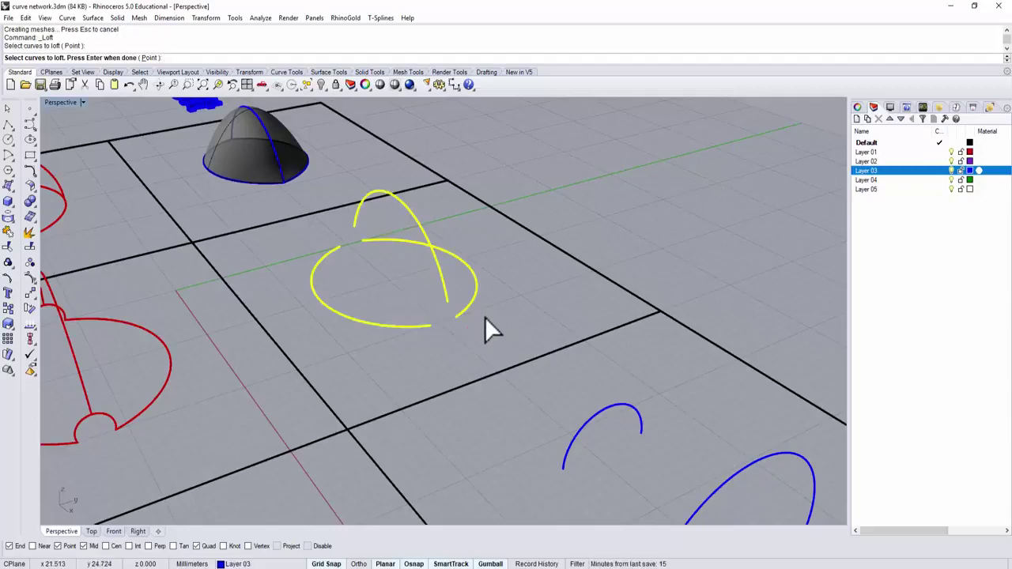
{"action": "key", "text": "Return"}
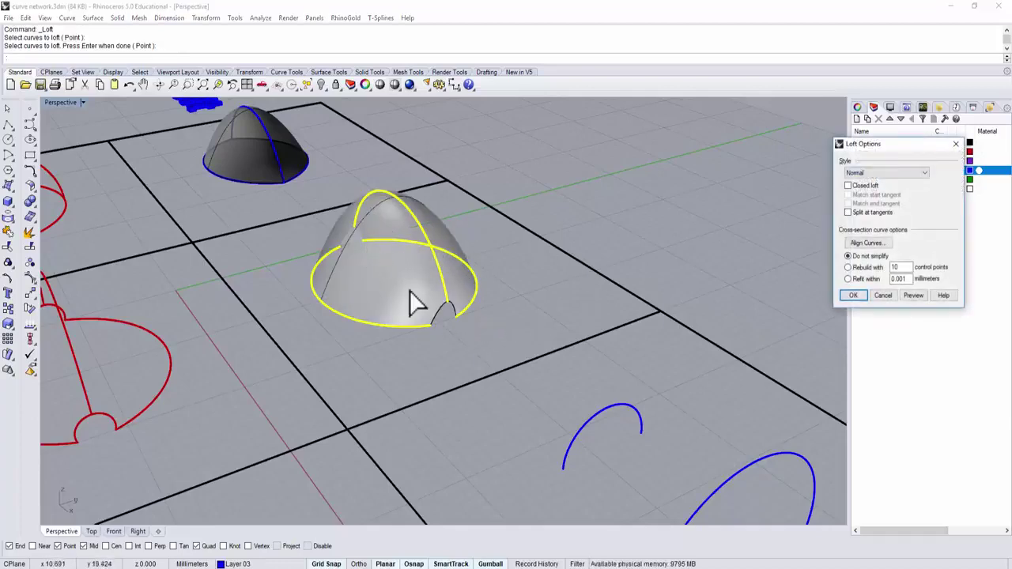
{"action": "left_click", "coordinate": [845, 295]}
Move the view to the third Loft cell and select its small arc and ellipse
{"action": "scroll", "coordinate": [534, 266], "scroll_direction": "down", "scroll_amount": 5}
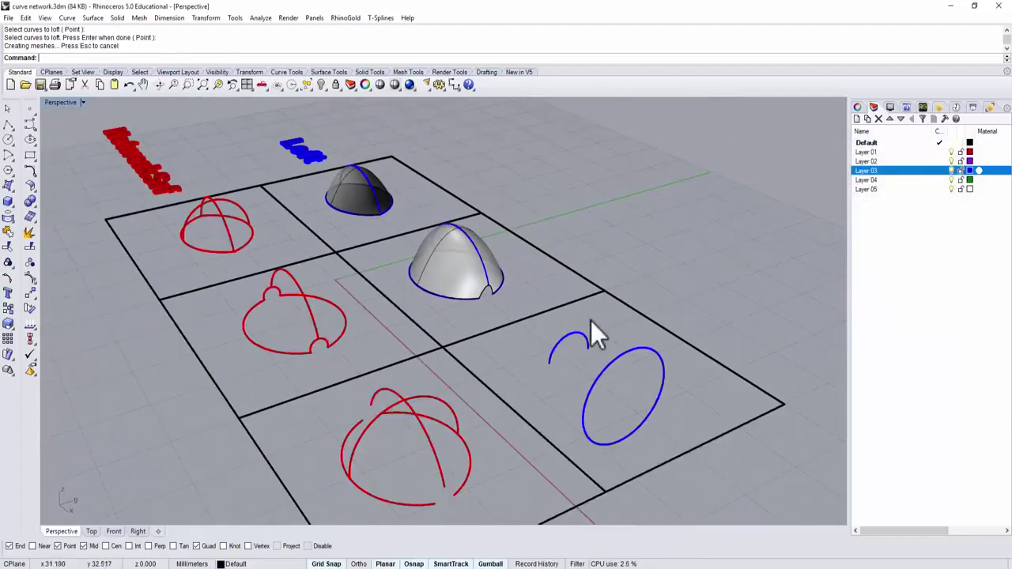
{"action": "mouse_move", "coordinate": [591, 320]}
{"action": "right_mouse_down"}
{"action": "mouse_move", "coordinate": [511, 316]}
{"action": "mouse_move", "coordinate": [576, 332]}
{"action": "right_mouse_up"}
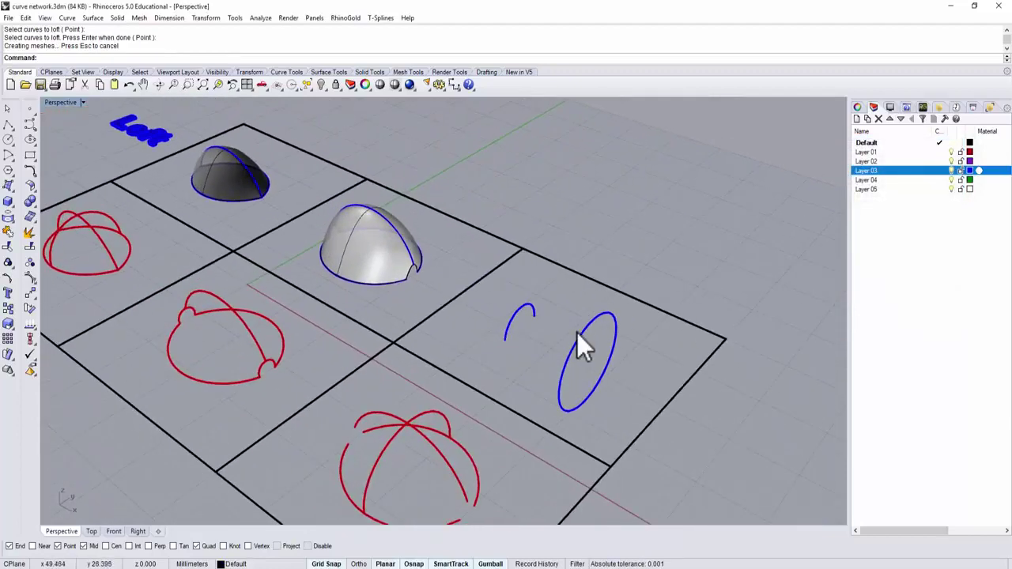
{"action": "scroll", "coordinate": [576, 332], "scroll_direction": "up", "scroll_amount": 2}
{"action": "right_click_drag", "start_coordinate": [608, 368], "coordinate": [547, 309], "text": "shift"}
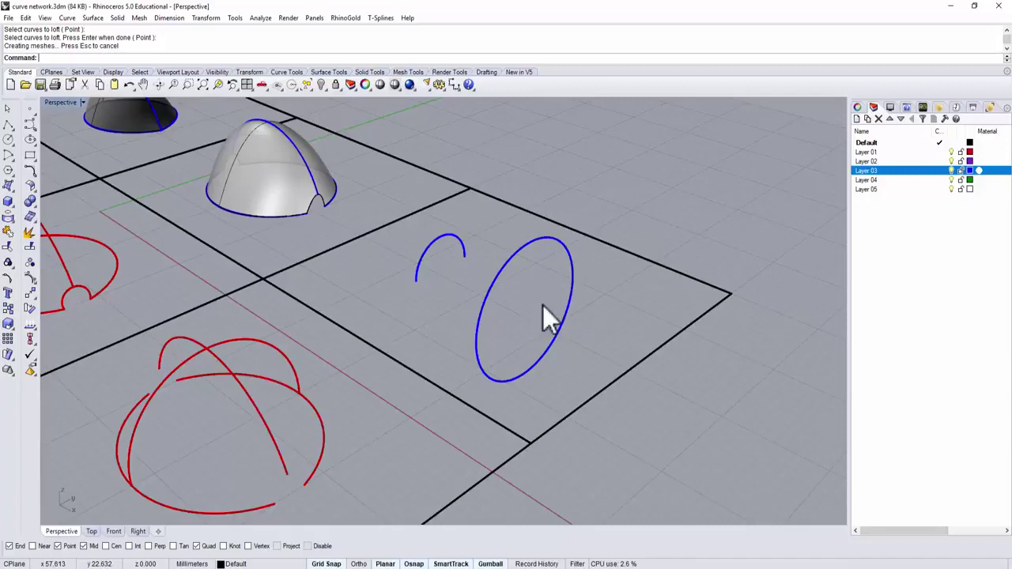
{"action": "scroll", "coordinate": [497, 278], "scroll_direction": "up", "scroll_amount": 2}
{"action": "left_click", "coordinate": [457, 245]}
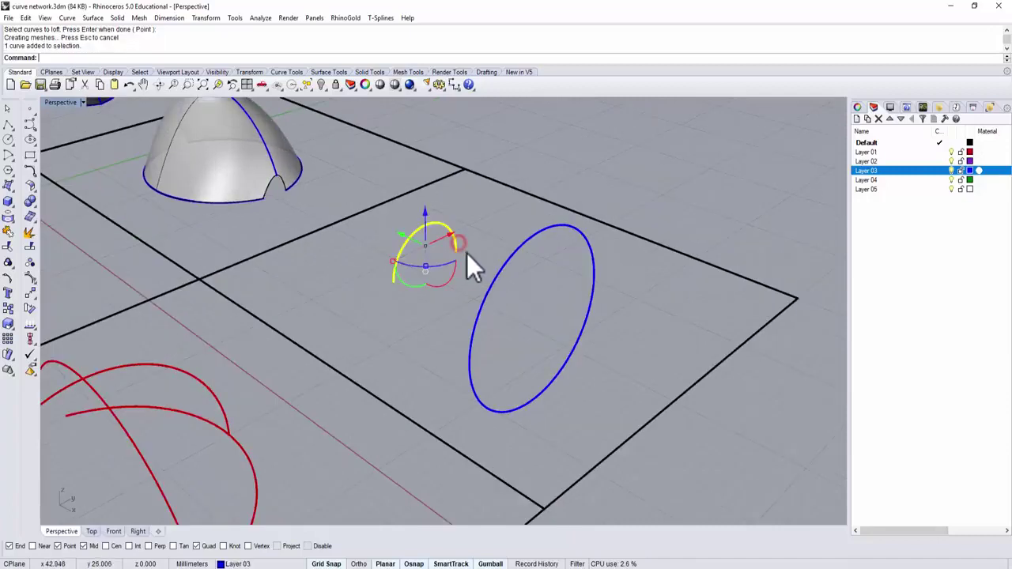
{"action": "left_click", "coordinate": [480, 255]}
{"action": "left_click", "coordinate": [524, 243]}
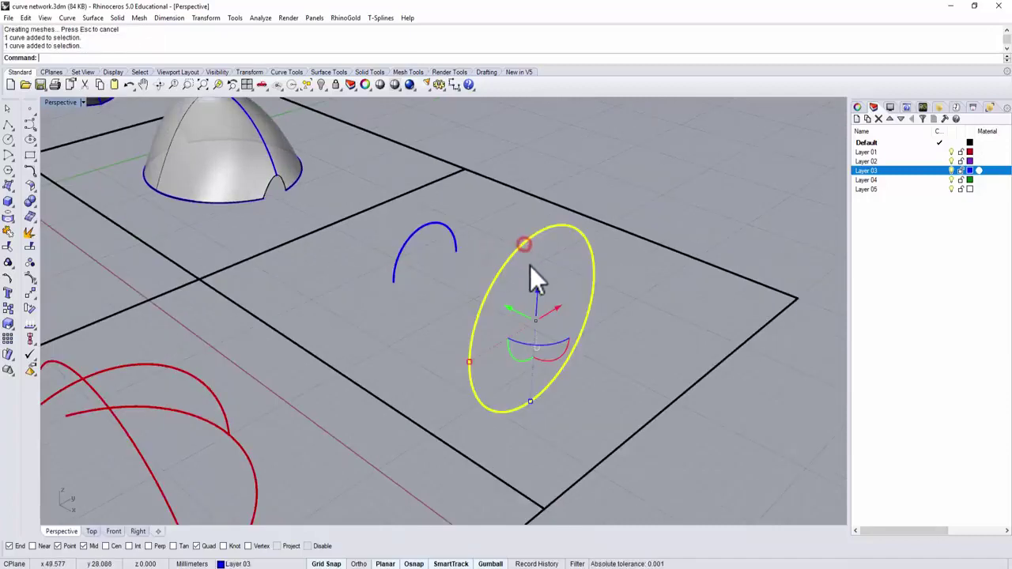
{"action": "left_click", "coordinate": [551, 263]}
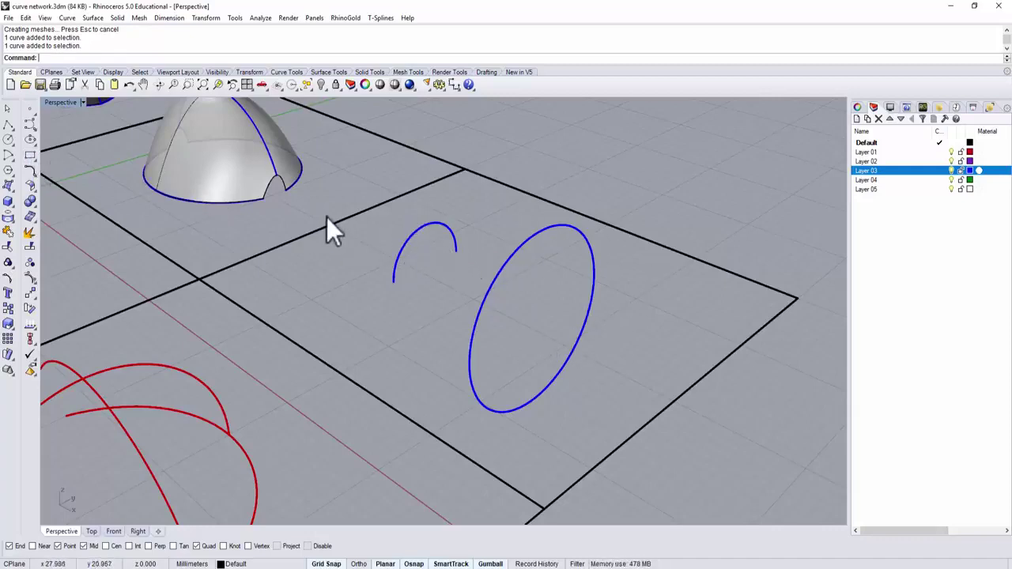
Attempt to loft the open small arc with the closed ellipse, which Rhino refuses
{"action": "right_click", "coordinate": [372, 206]}
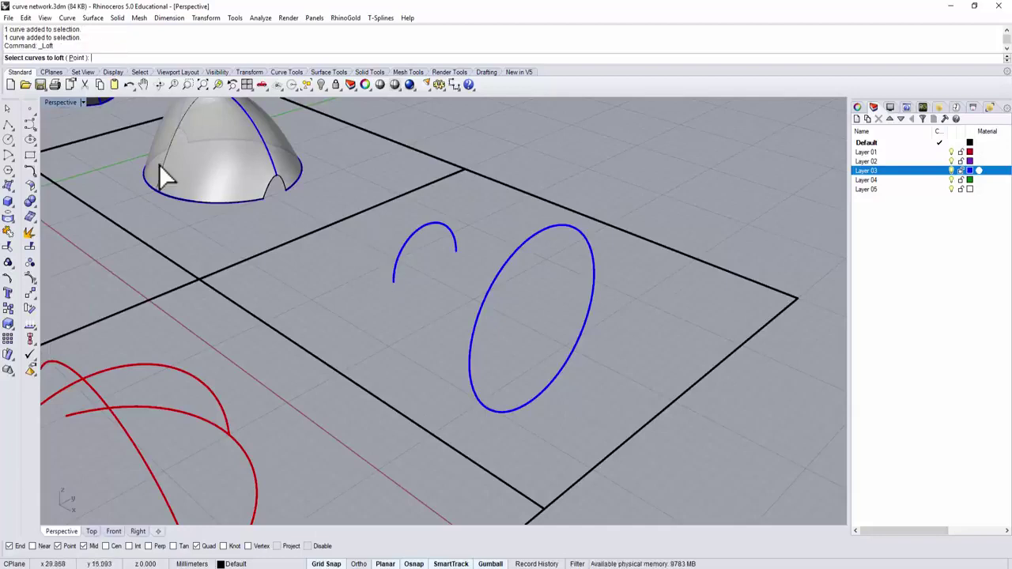
{"action": "left_click", "coordinate": [400, 247]}
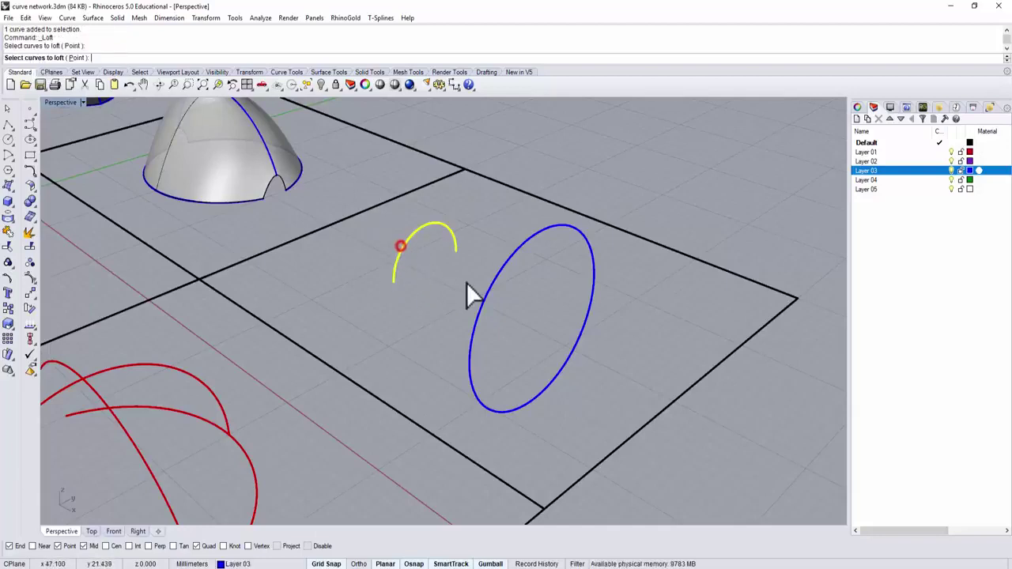
{"action": "left_click", "coordinate": [498, 270]}
{"action": "right_click", "coordinate": [432, 278]}
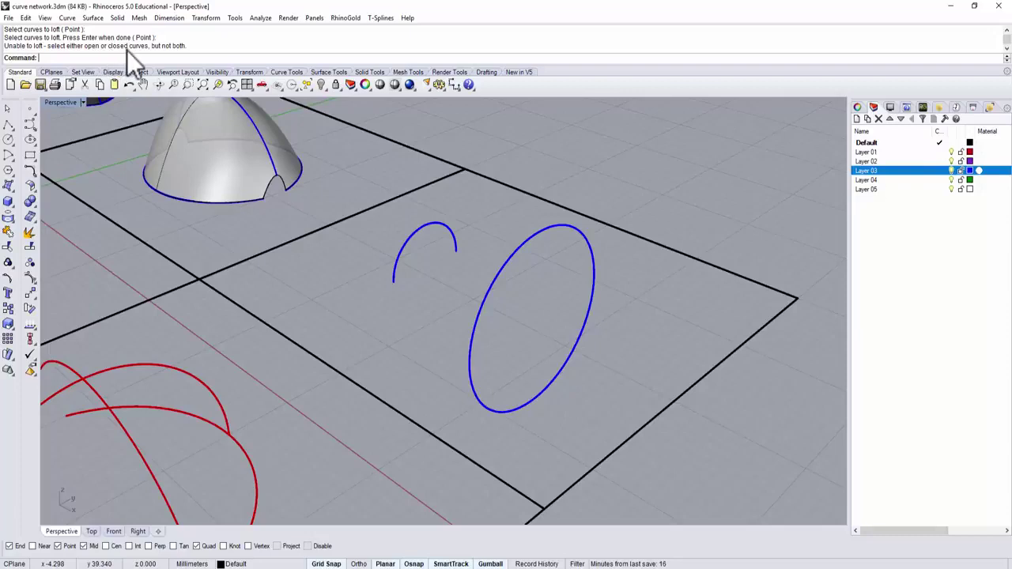
{"action": "left_click", "coordinate": [448, 241]}
{"action": "scroll", "coordinate": [522, 301], "scroll_direction": "down", "scroll_amount": 3}
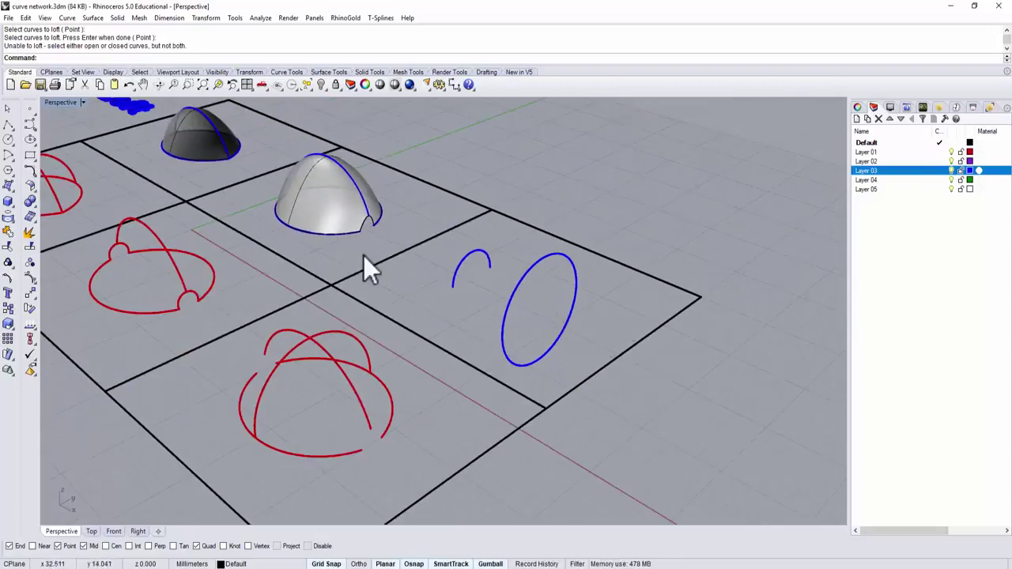
{"action": "scroll", "coordinate": [363, 255], "scroll_direction": "down", "scroll_amount": 2}
{"action": "right_click_drag", "start_coordinate": [285, 261], "coordinate": [458, 305]}
{"action": "scroll", "coordinate": [425, 309], "scroll_direction": "up", "scroll_amount": 3}
{"action": "scroll", "coordinate": [459, 338], "scroll_direction": "down", "scroll_amount": 2}
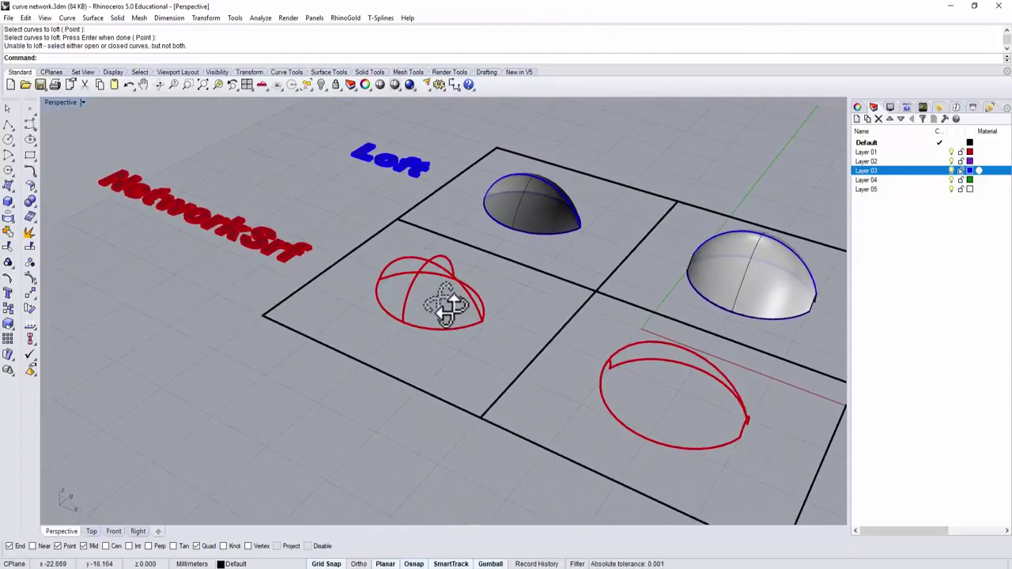
{"action": "left_click", "coordinate": [88, 17]}
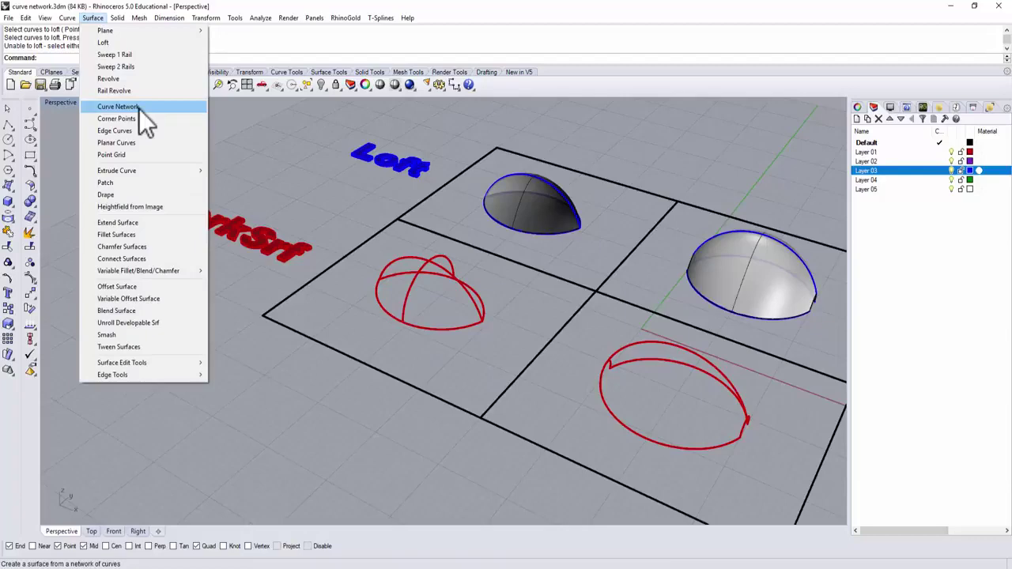
{"action": "left_click", "coordinate": [265, 177]}
{"action": "scroll", "coordinate": [482, 316], "scroll_direction": "up", "scroll_amount": 5}
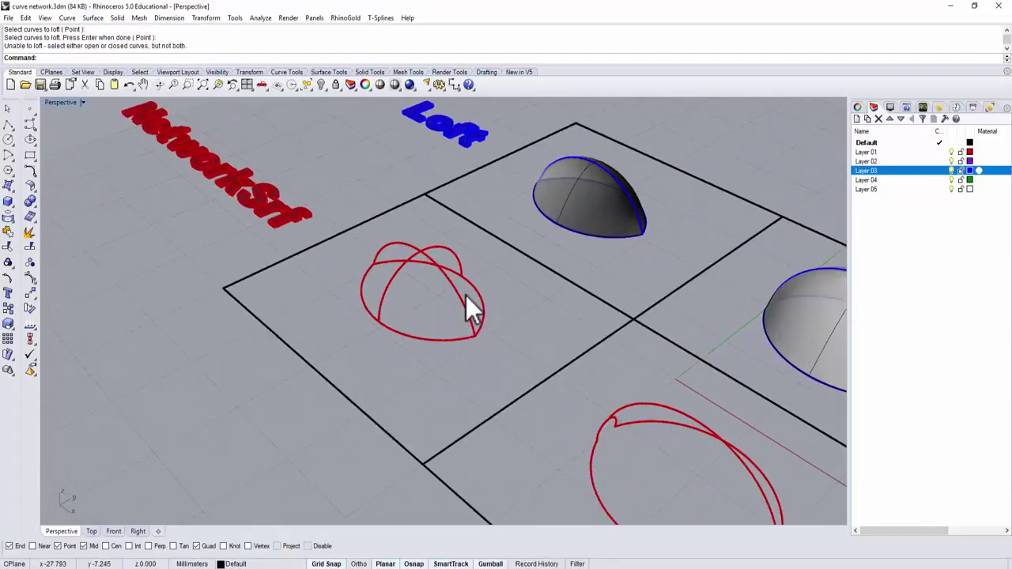
{"action": "mouse_move", "coordinate": [469, 294]}
{"action": "right_mouse_down"}
{"action": "mouse_move", "coordinate": [479, 277]}
{"action": "mouse_move", "coordinate": [611, 265]}
{"action": "mouse_move", "coordinate": [465, 279]}
{"action": "right_mouse_up"}
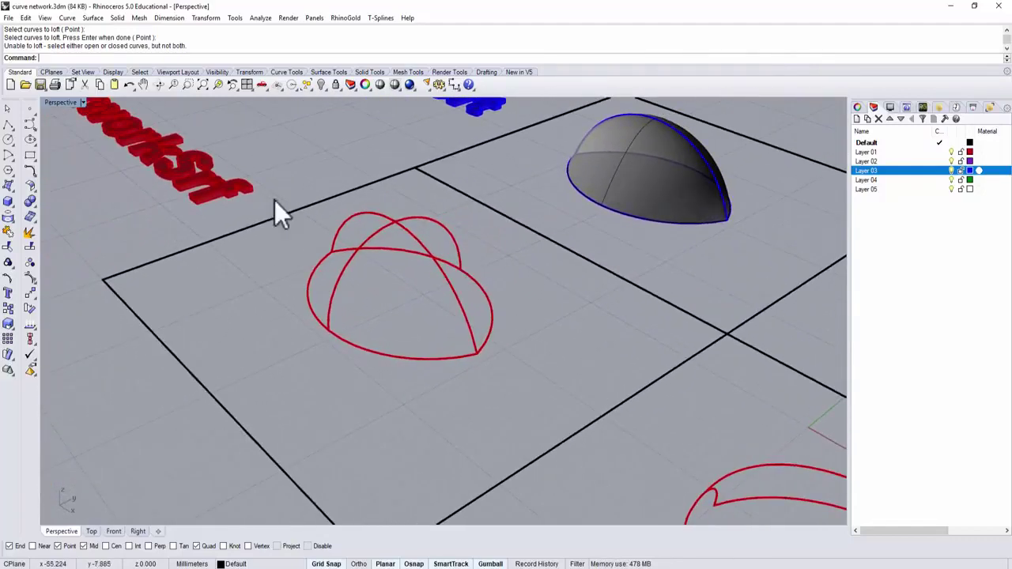
{"action": "left_click", "coordinate": [398, 355]}
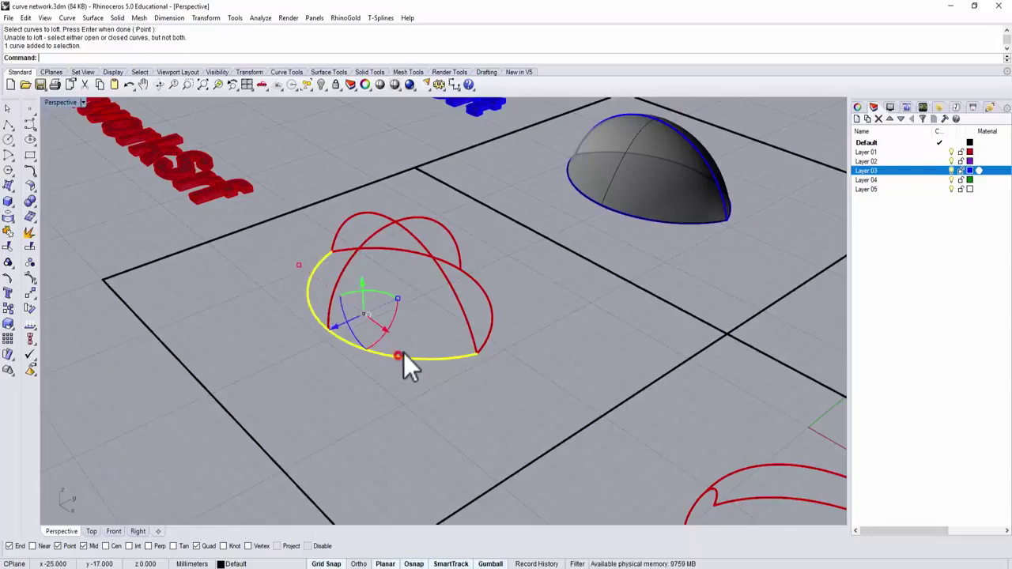
{"action": "left_click", "coordinate": [461, 308], "text": "shift"}
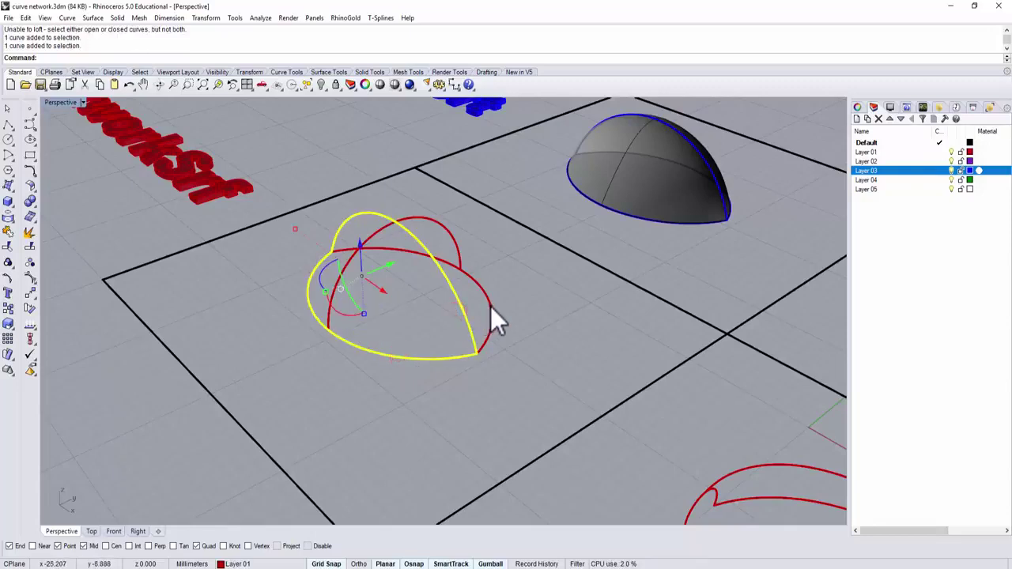
{"action": "left_click", "coordinate": [490, 309], "text": "shift"}
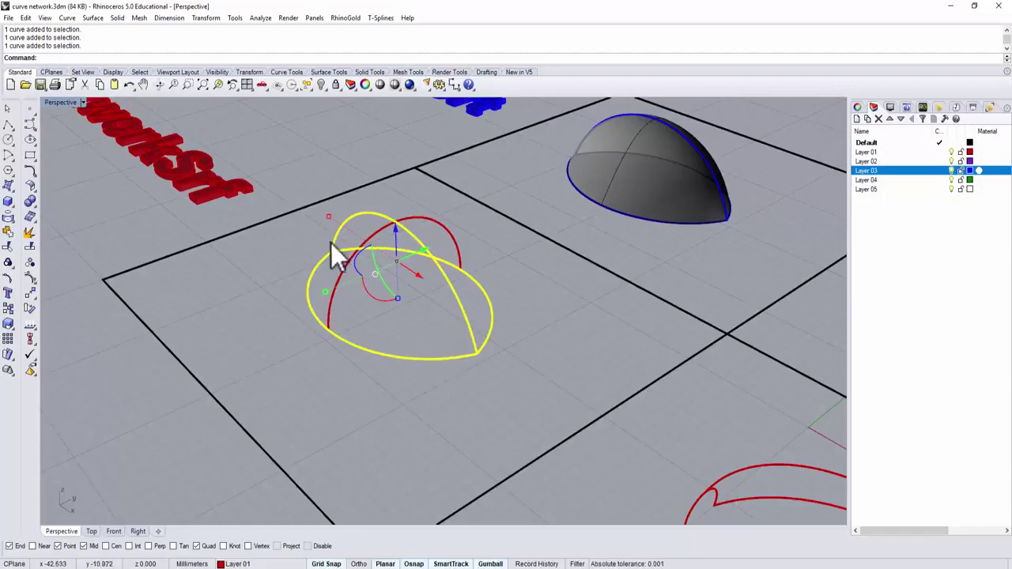
{"action": "right_click_drag", "start_coordinate": [288, 305], "coordinate": [217, 309]}
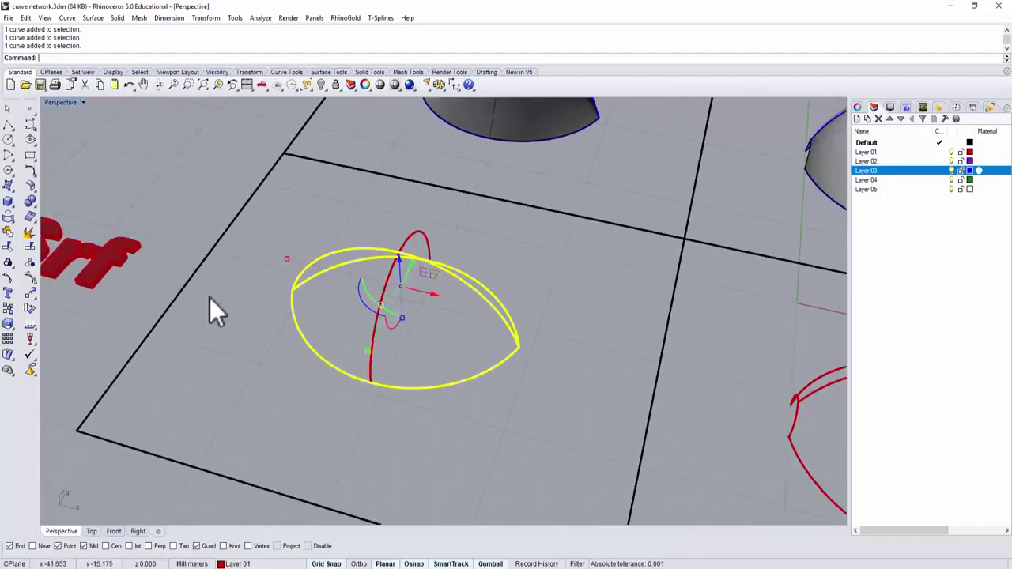
{"action": "left_click", "coordinate": [535, 387]}
{"action": "right_click_drag", "start_coordinate": [534, 387], "coordinate": [443, 393]}
{"action": "left_click", "coordinate": [343, 257]}
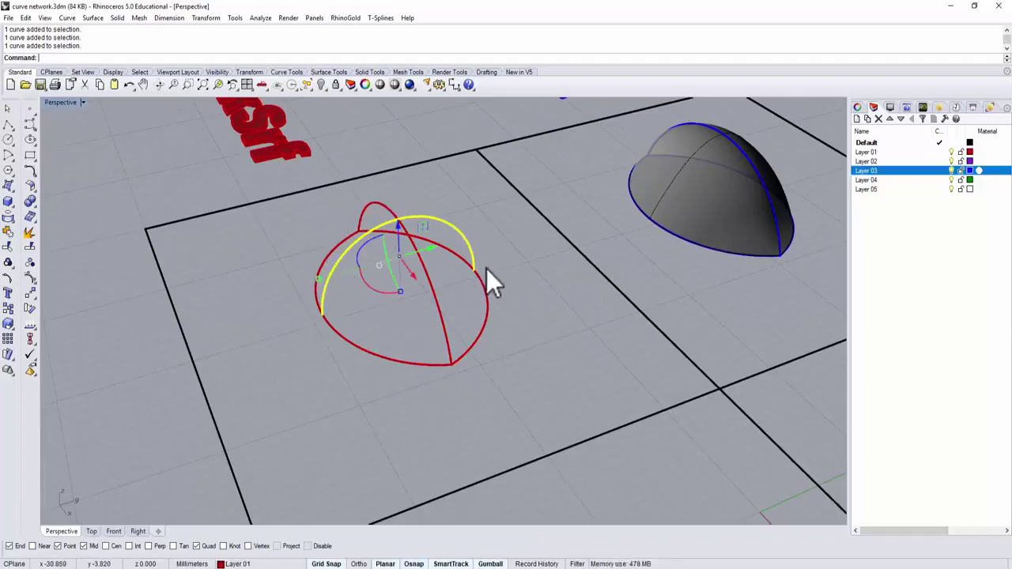
{"action": "right_click_drag", "start_coordinate": [486, 269], "coordinate": [453, 389]}
{"action": "left_click", "coordinate": [563, 413]}
{"action": "right_click_drag", "start_coordinate": [535, 445], "coordinate": [509, 429]}
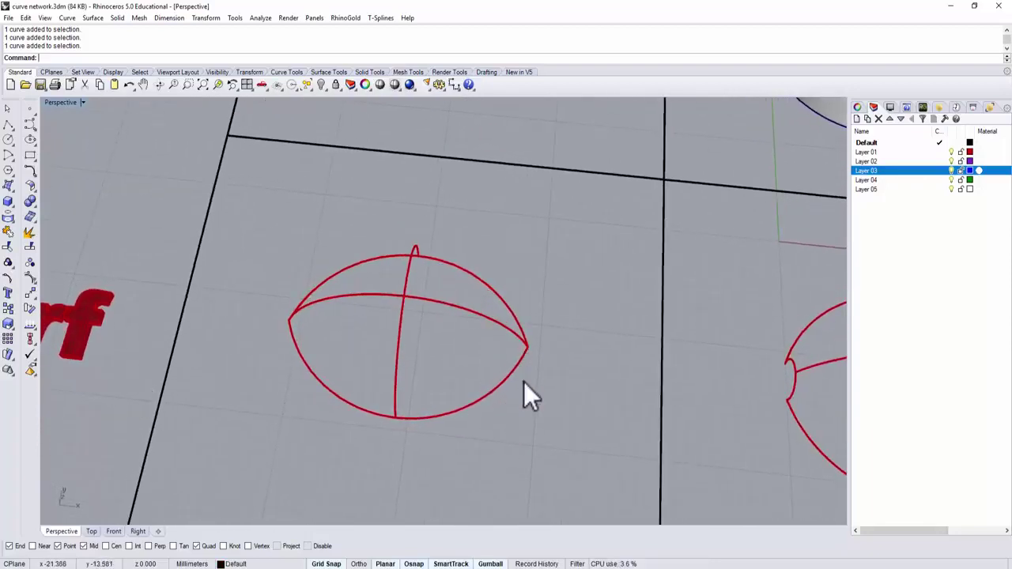
{"action": "right_click_drag", "start_coordinate": [523, 382], "coordinate": [493, 354]}
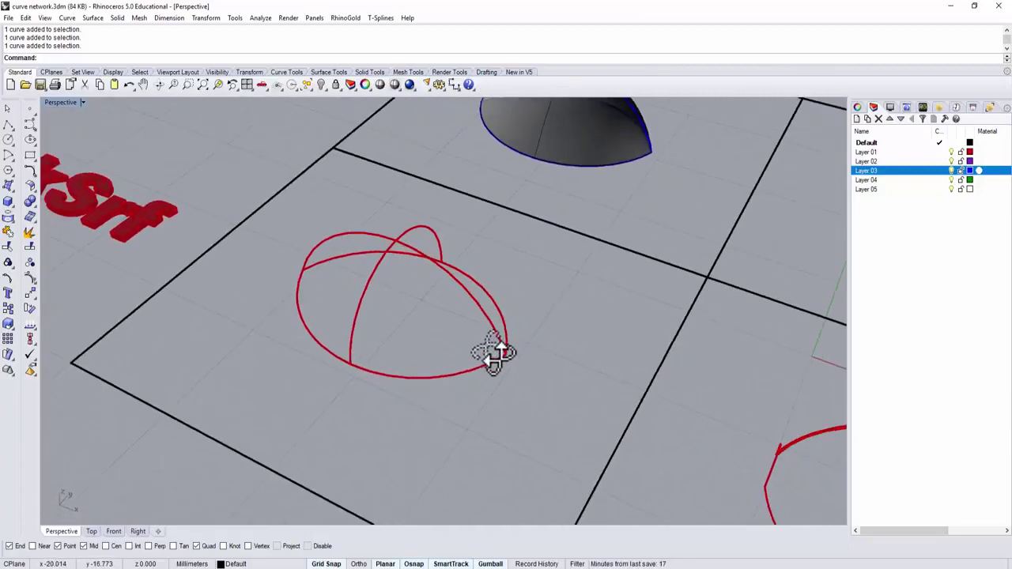
Start Curve Network on the three window-selected red curves and set edge A matching to Position
{"action": "left_click", "coordinate": [93, 18]}
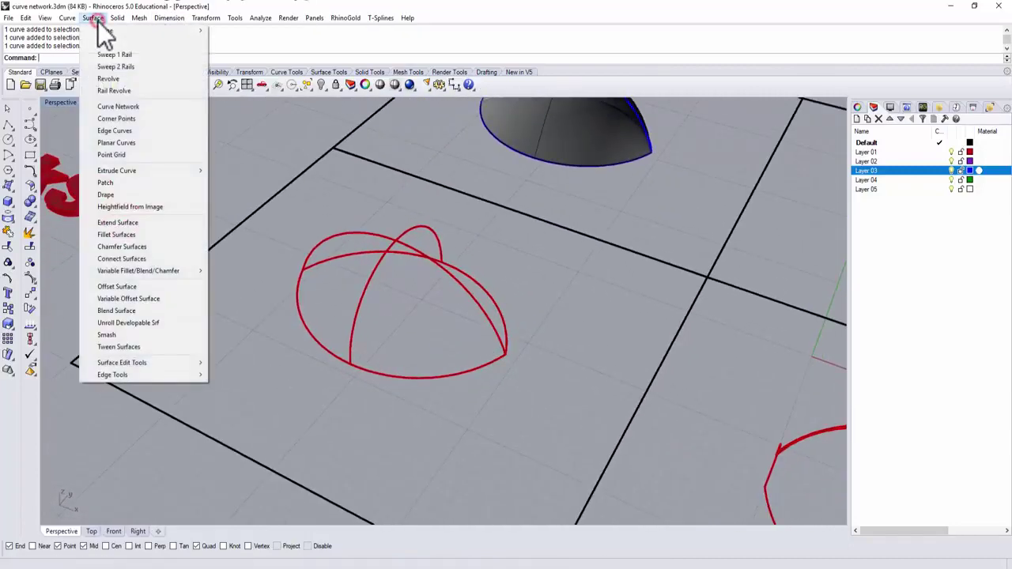
{"action": "left_click", "coordinate": [118, 107]}
{"action": "mouse_move", "coordinate": [493, 376]}
{"action": "right_mouse_down"}
{"action": "mouse_move", "coordinate": [470, 379]}
{"action": "mouse_move", "coordinate": [502, 392]}
{"action": "right_mouse_up"}
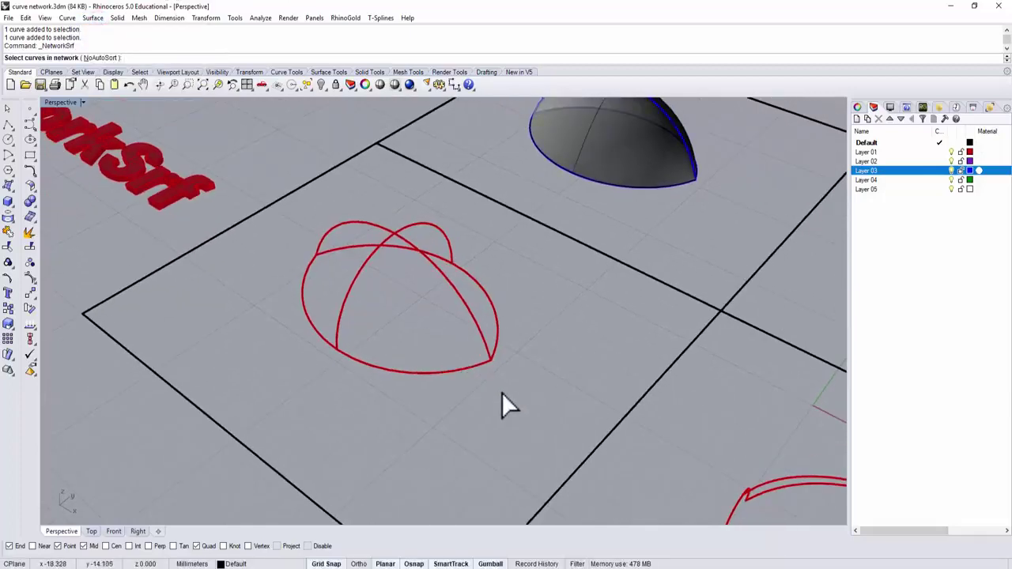
{"action": "left_click_drag", "start_coordinate": [502, 392], "coordinate": [293, 285]}
{"action": "key", "text": "Return"}
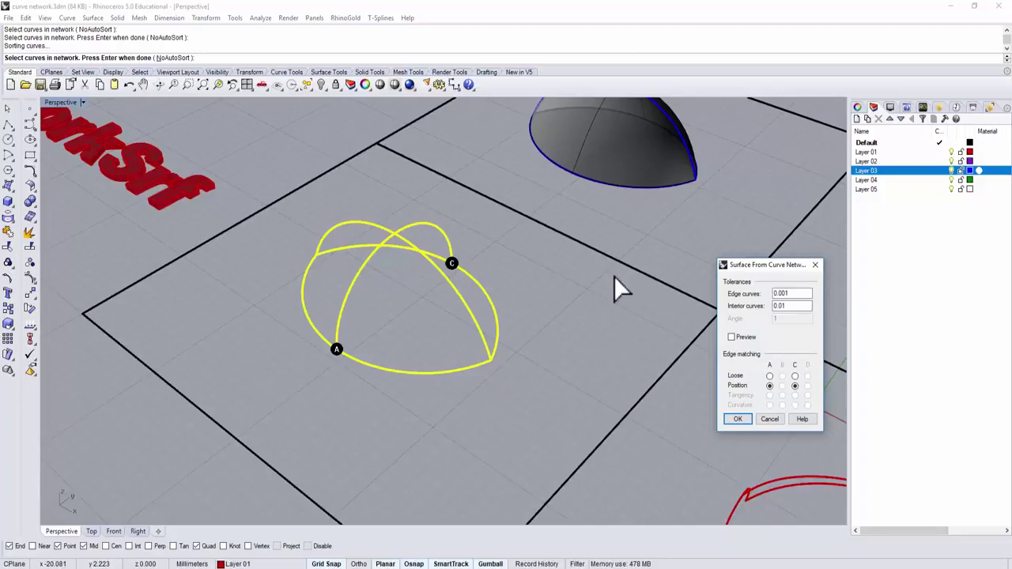
{"action": "left_click_drag", "start_coordinate": [755, 265], "coordinate": [701, 217]}
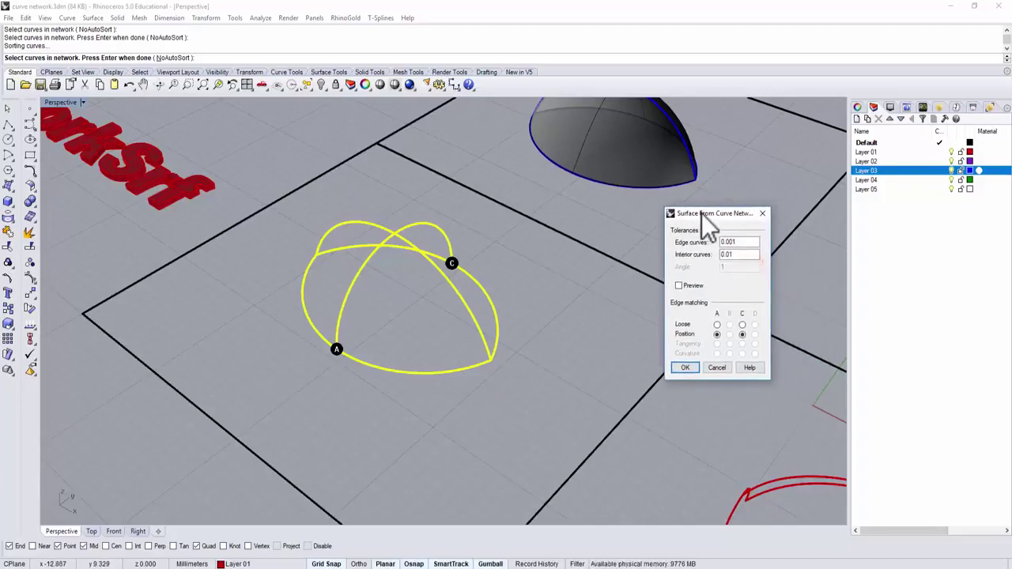
{"action": "left_click", "coordinate": [716, 333]}
Build the network surface and orbit to view it beside the blue lofted domes
{"action": "left_click", "coordinate": [685, 368]}
{"action": "right_click_drag", "start_coordinate": [524, 348], "coordinate": [431, 305]}
{"action": "right_click_drag", "start_coordinate": [569, 287], "coordinate": [542, 299]}
{"action": "right_click_drag", "start_coordinate": [587, 276], "coordinate": [607, 268]}
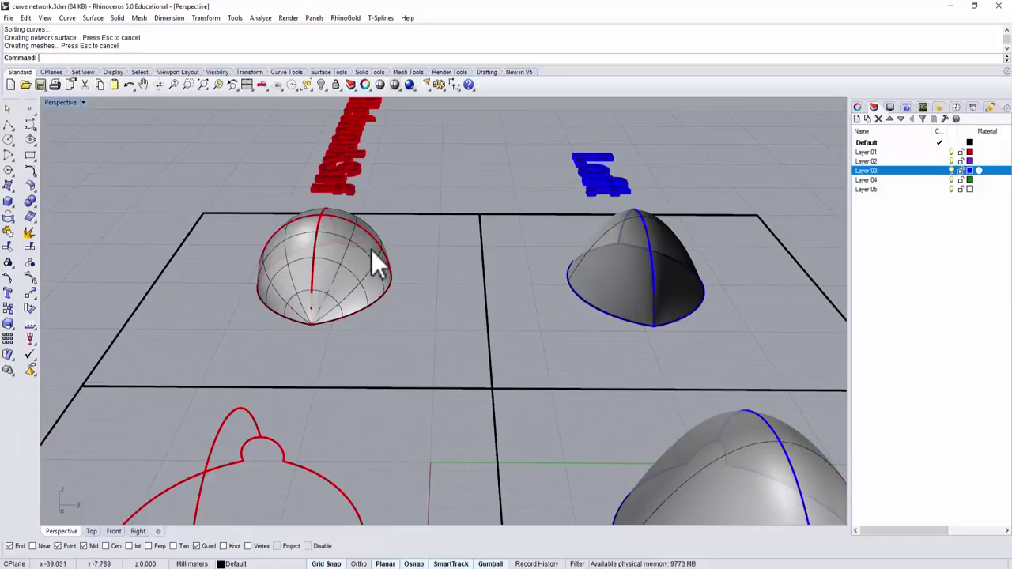
{"action": "right_click_drag", "start_coordinate": [362, 267], "coordinate": [323, 244]}
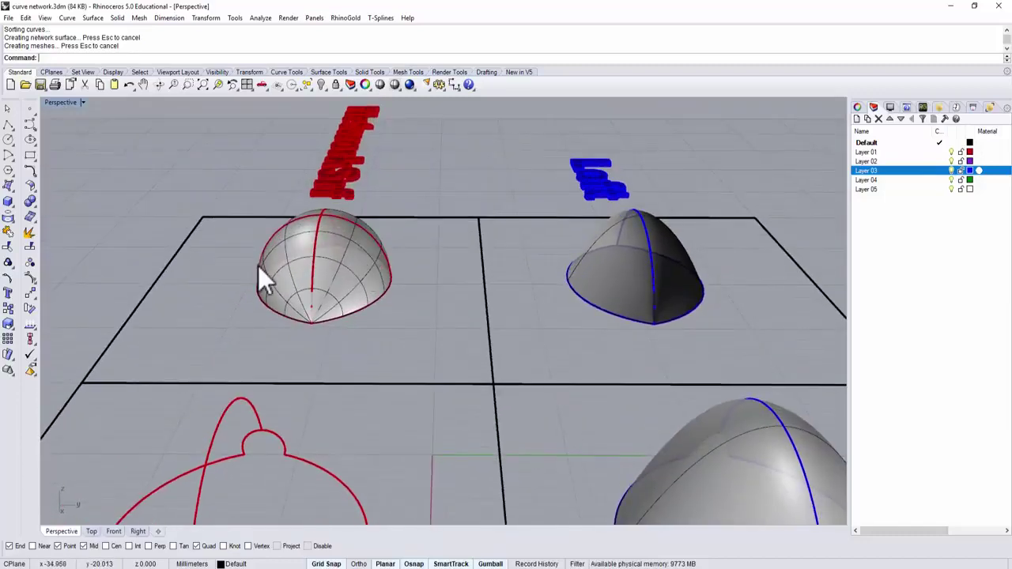
{"action": "scroll", "coordinate": [274, 229], "scroll_direction": "up", "scroll_amount": 2}
Select the arc on the new red dome, then orbit to compare with the blue lofted dome
{"action": "left_click", "coordinate": [283, 227]}
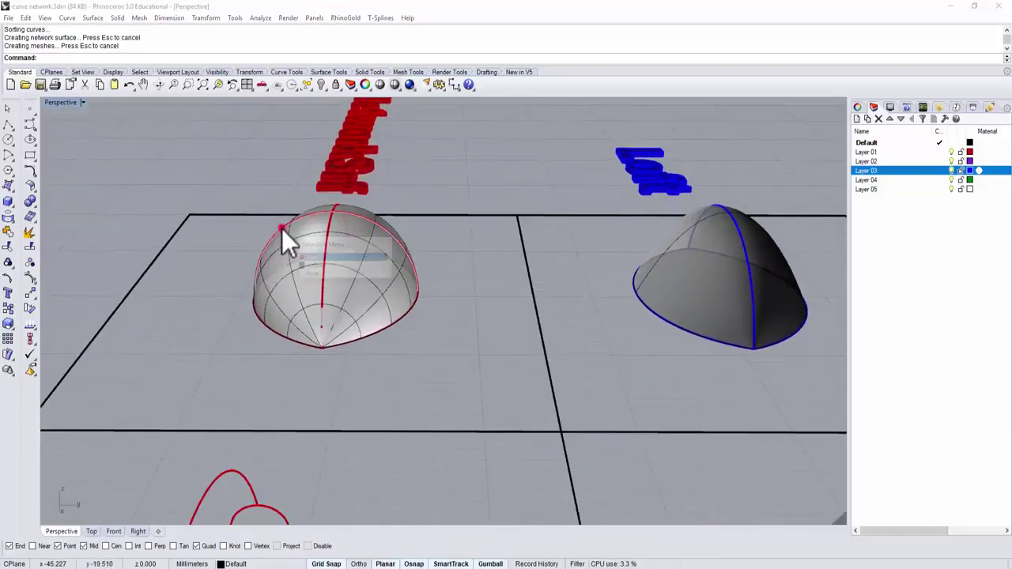
{"action": "left_click", "coordinate": [313, 258]}
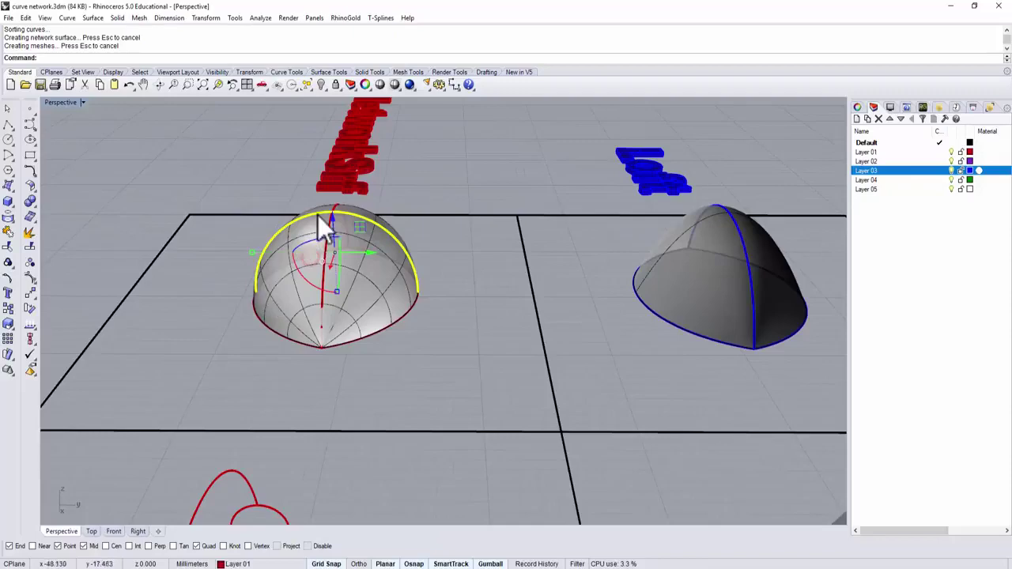
{"action": "left_click", "coordinate": [465, 298]}
{"action": "right_click_drag", "start_coordinate": [465, 298], "coordinate": [486, 300]}
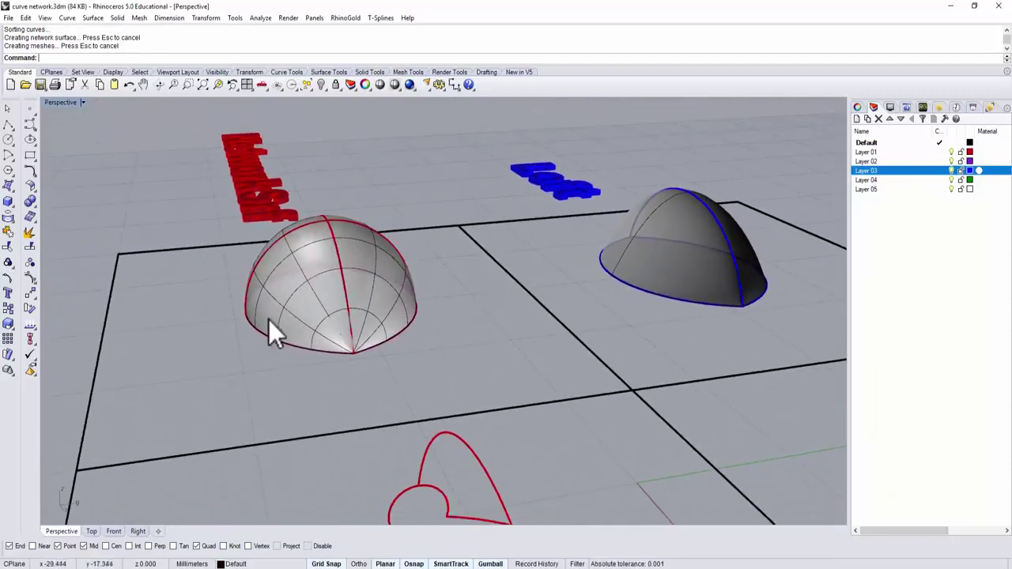
{"action": "right_click_drag", "start_coordinate": [670, 288], "coordinate": [575, 273]}
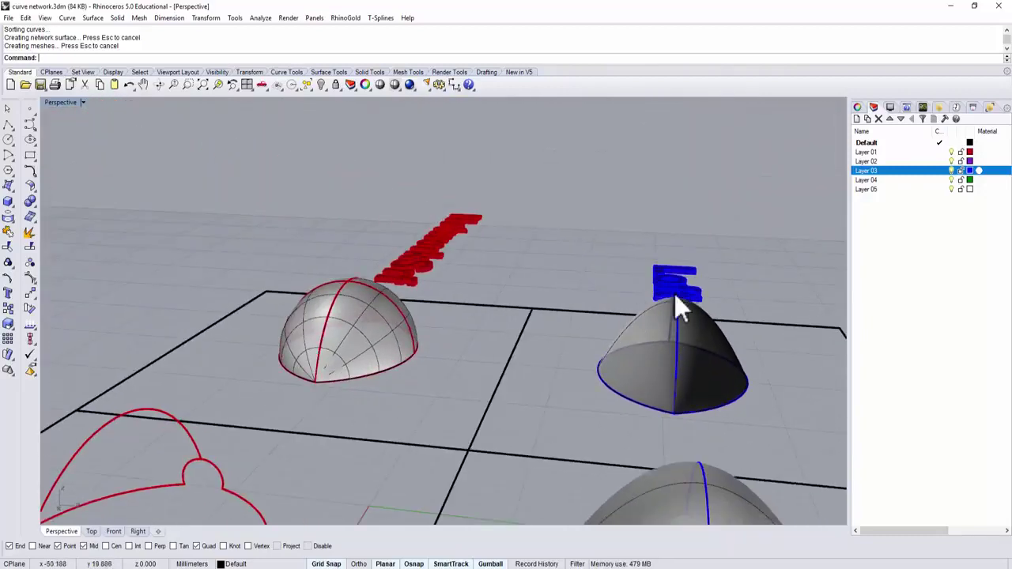
{"action": "mouse_move", "coordinate": [680, 309]}
{"action": "right_mouse_down"}
{"action": "mouse_move", "coordinate": [625, 350]}
{"action": "mouse_move", "coordinate": [669, 319]}
{"action": "right_mouse_up"}
Turn on the blue lofted dome's control points and drag one near the top to reshape it
{"action": "left_click", "coordinate": [666, 313]}
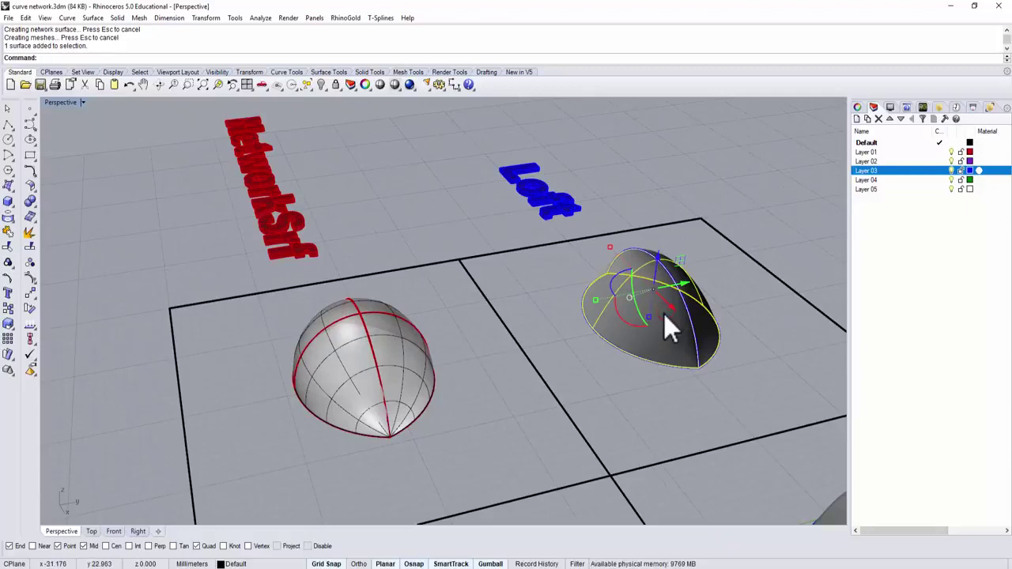
{"action": "left_click", "coordinate": [32, 279]}
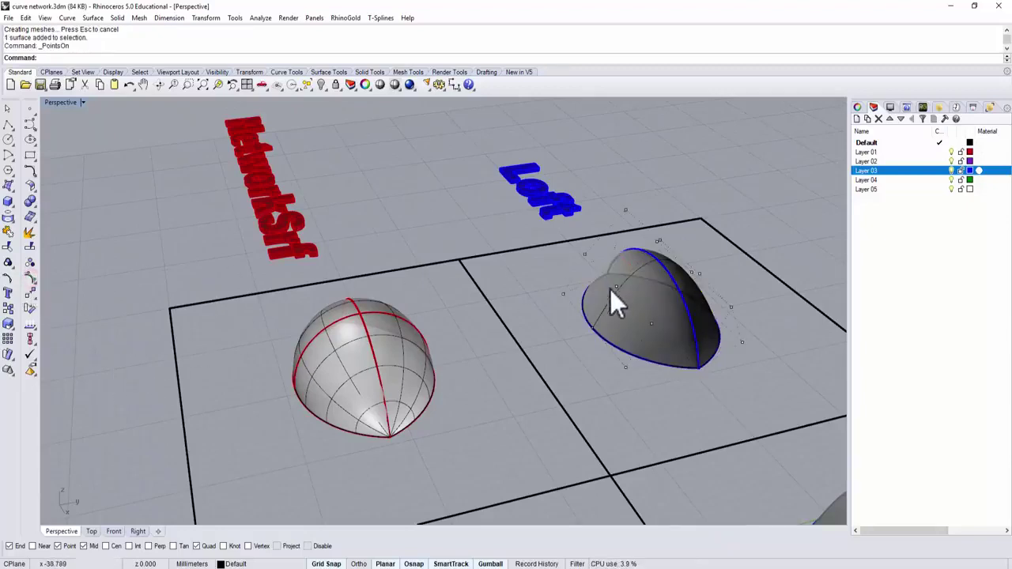
{"action": "right_click_drag", "start_coordinate": [610, 289], "coordinate": [623, 316]}
{"action": "left_click", "coordinate": [625, 321]}
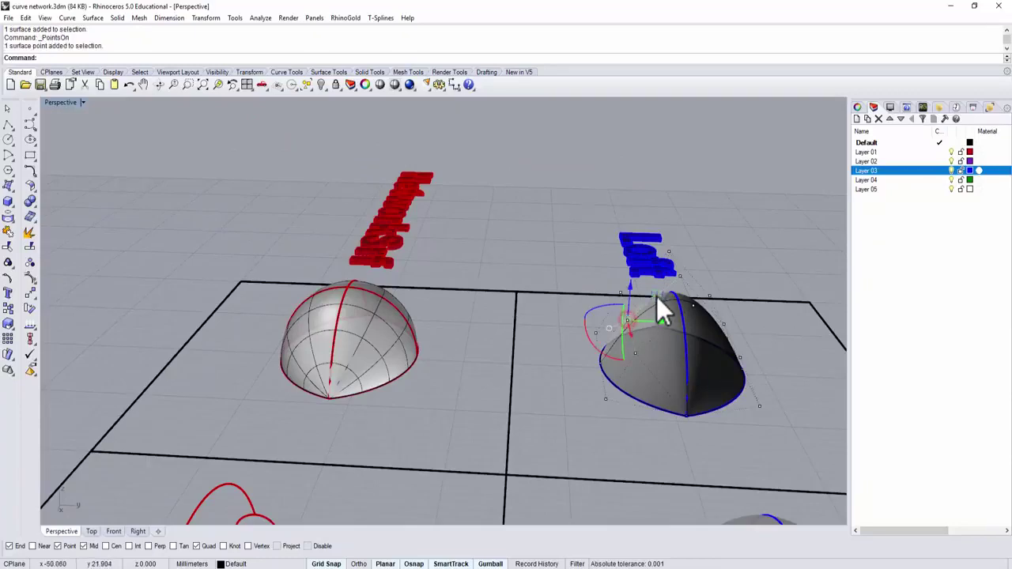
{"action": "left_click_drag", "start_coordinate": [656, 296], "coordinate": [555, 288]}
{"action": "right_click_drag", "start_coordinate": [555, 289], "coordinate": [742, 332]}
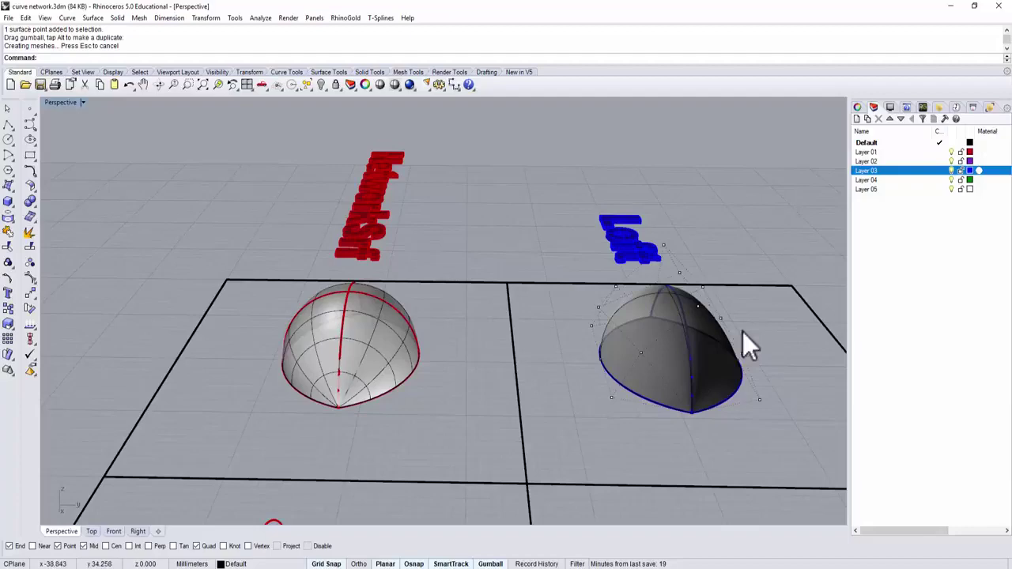
{"action": "right_click_drag", "start_coordinate": [386, 329], "coordinate": [350, 333]}
Hide the two selected red curves in the lower cell
{"action": "left_click", "coordinate": [349, 330]}
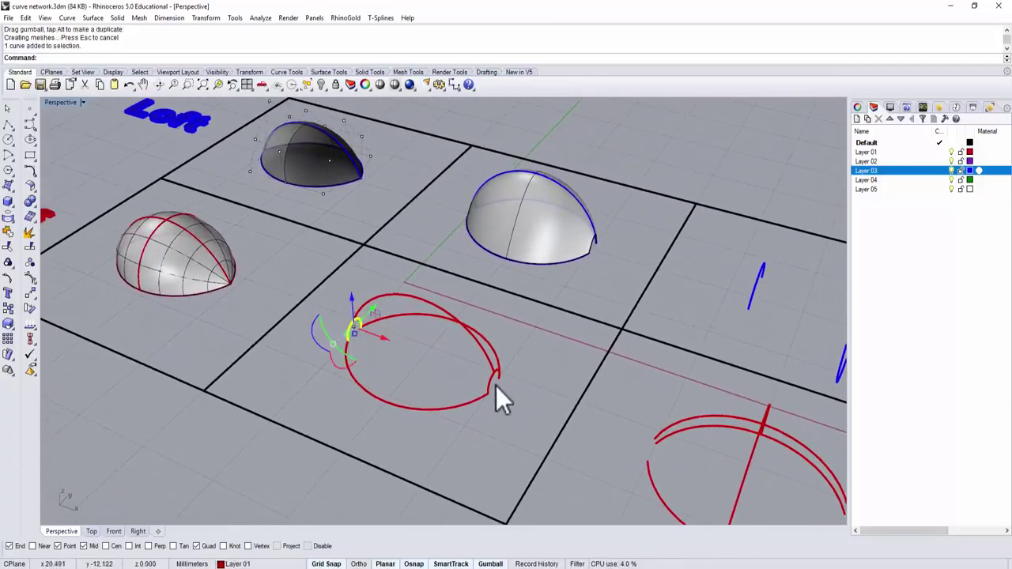
{"action": "left_click", "coordinate": [491, 381], "text": "shift"}
{"action": "left_click", "coordinate": [322, 85]}
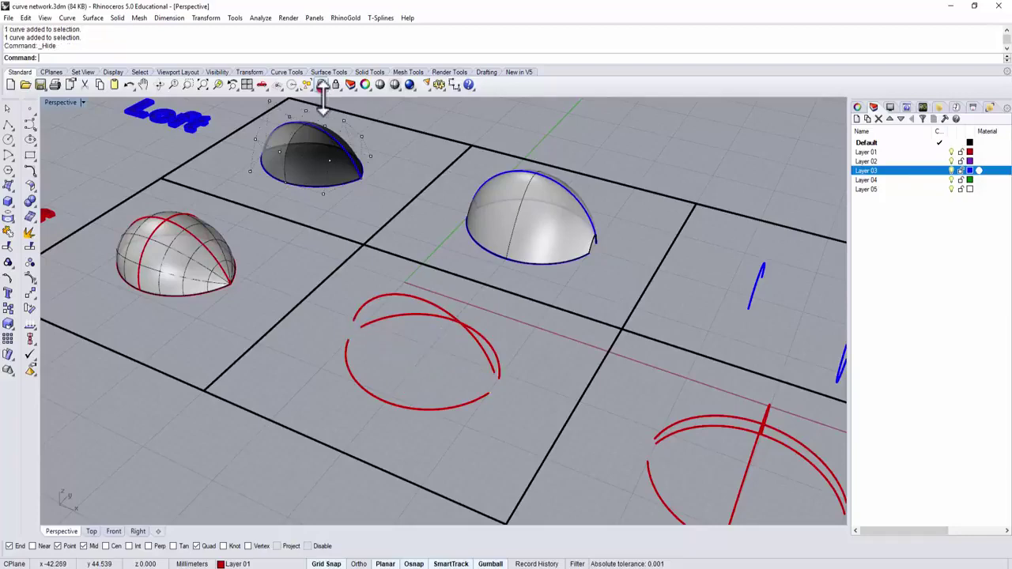
{"action": "scroll", "coordinate": [510, 383], "scroll_direction": "up", "scroll_amount": 3}
{"action": "right_click_drag", "start_coordinate": [524, 379], "coordinate": [393, 379]}
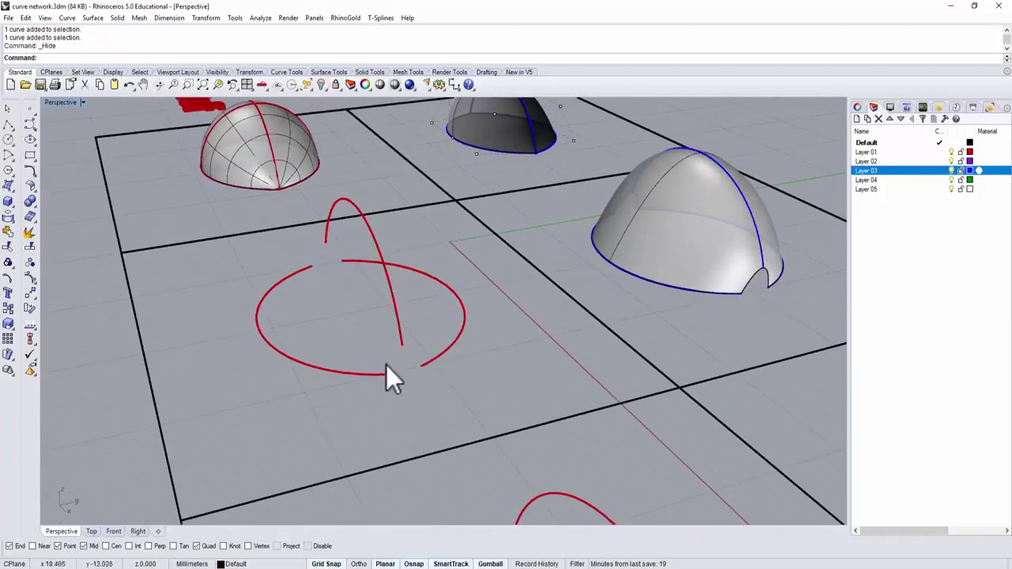
Inspect the remaining red circle arcs, arch and crossing arc by selecting them from several angles
{"action": "left_click", "coordinate": [366, 373]}
{"action": "left_click", "coordinate": [398, 335]}
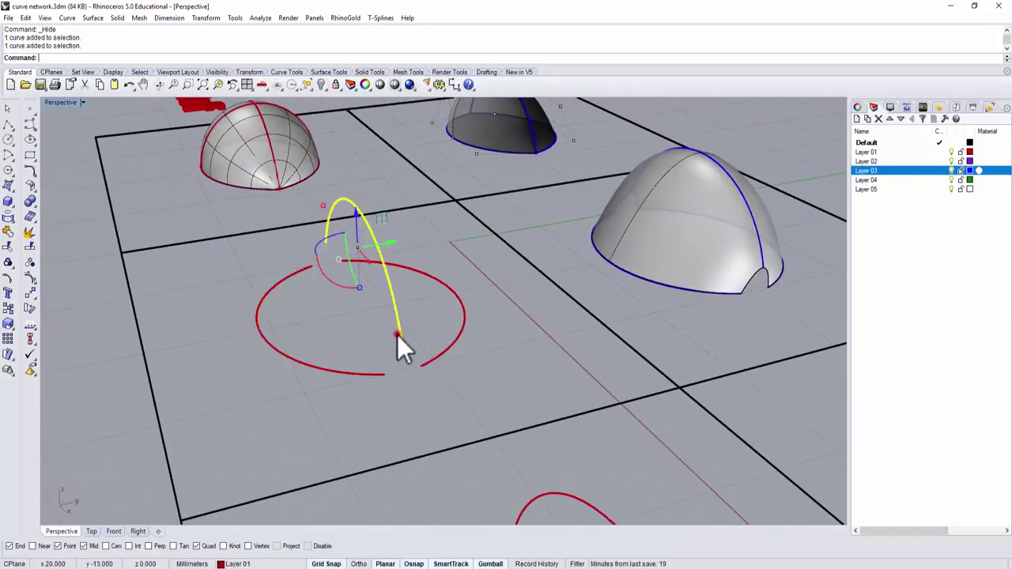
{"action": "left_click", "coordinate": [424, 364]}
{"action": "right_click_drag", "start_coordinate": [428, 377], "coordinate": [482, 391]}
{"action": "key", "text": "Escape"}
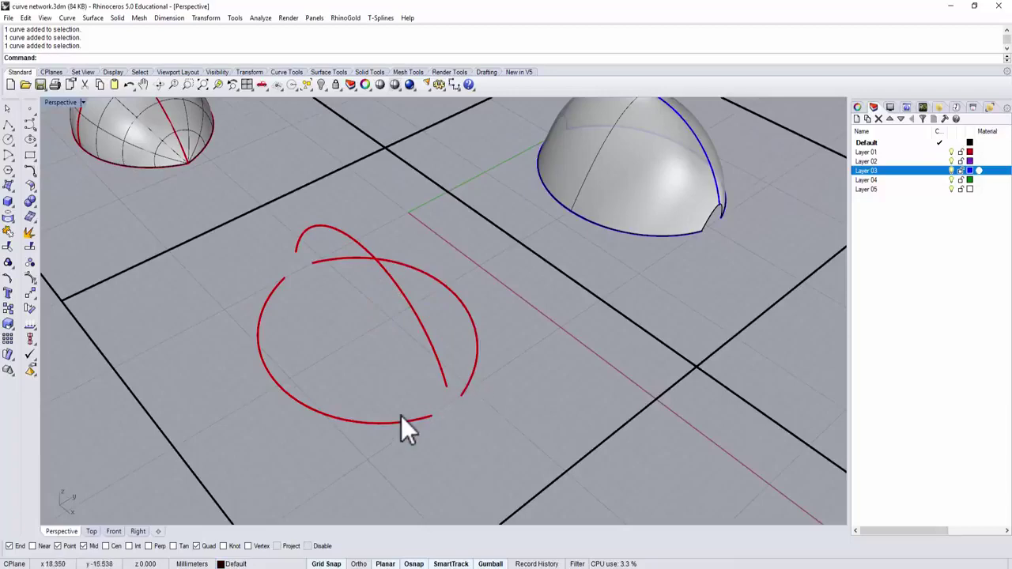
{"action": "left_click", "coordinate": [399, 421]}
{"action": "left_click", "coordinate": [439, 372]}
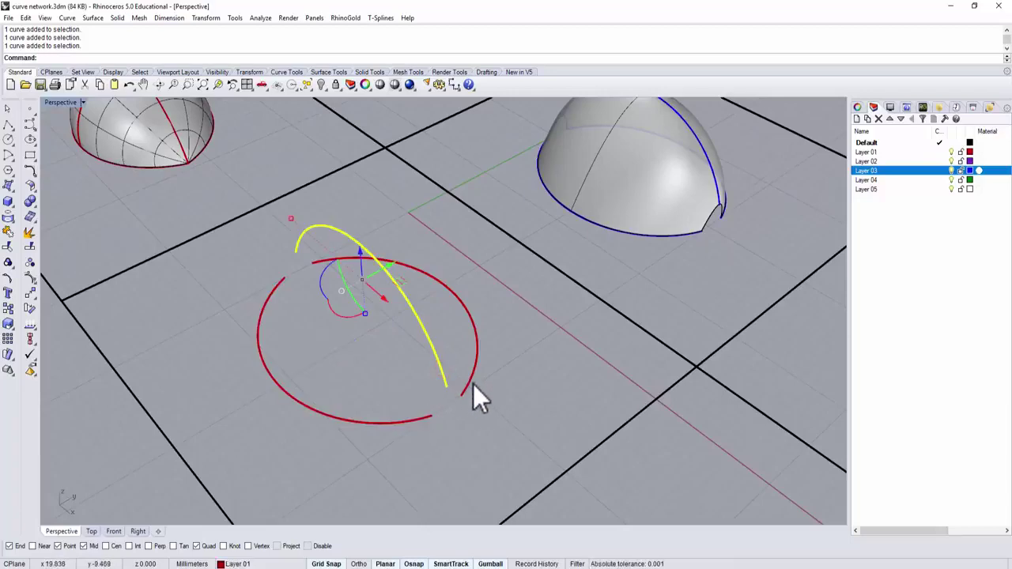
{"action": "right_click_drag", "start_coordinate": [472, 384], "coordinate": [583, 481]}
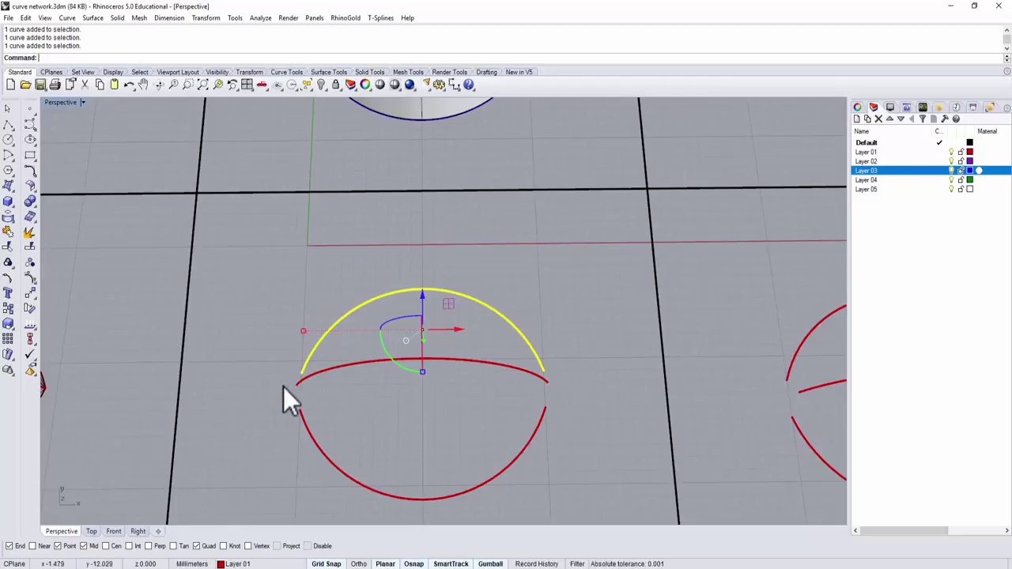
{"action": "left_click", "coordinate": [283, 387]}
{"action": "right_click_drag", "start_coordinate": [597, 393], "coordinate": [452, 362]}
Show the two hidden curves again and inspect the small loop curves
{"action": "left_click", "coordinate": [321, 84]}
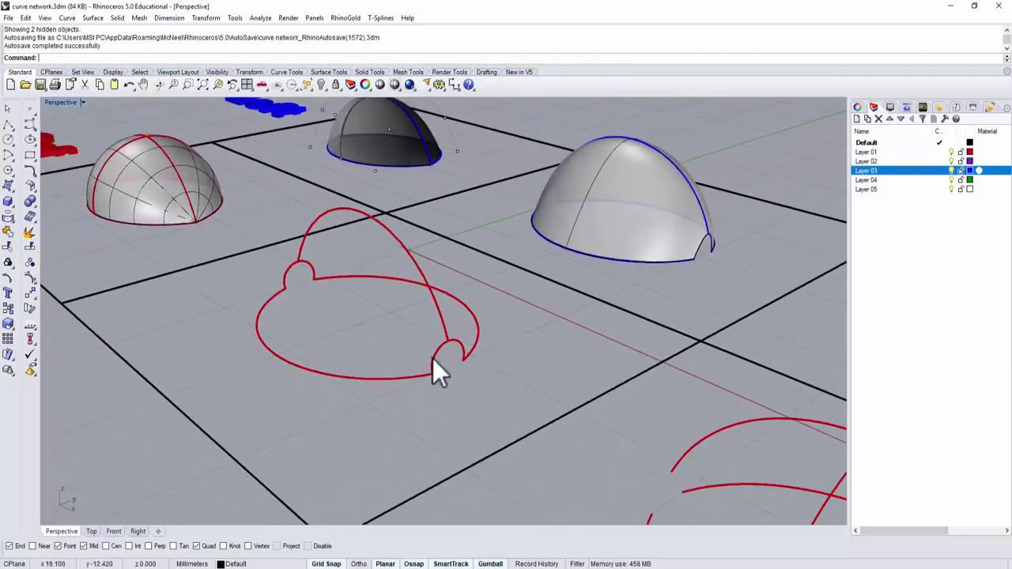
{"action": "left_click", "coordinate": [433, 361]}
{"action": "left_click", "coordinate": [287, 282]}
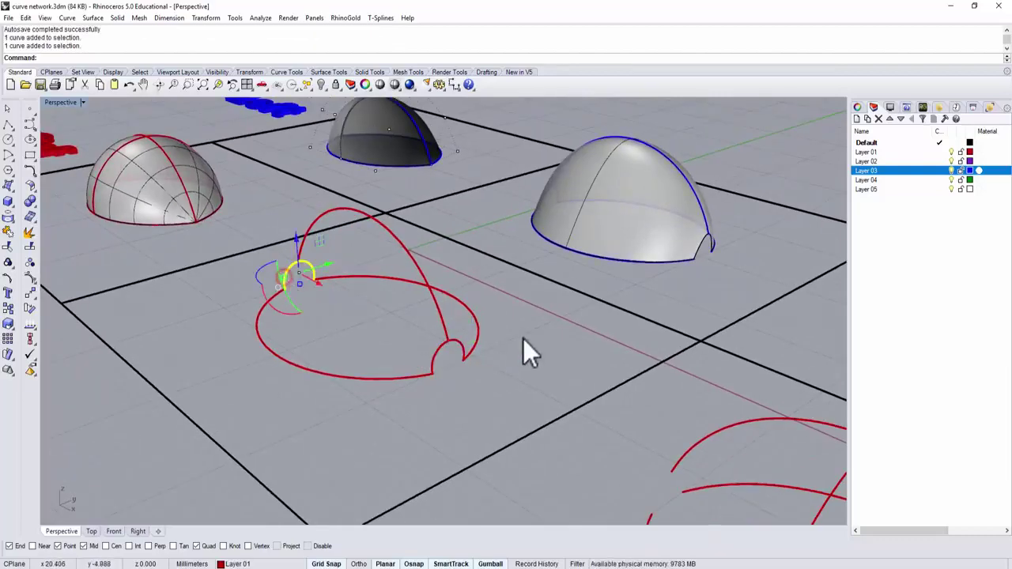
{"action": "right_click_drag", "start_coordinate": [512, 342], "coordinate": [514, 369]}
{"action": "left_click", "coordinate": [509, 384]}
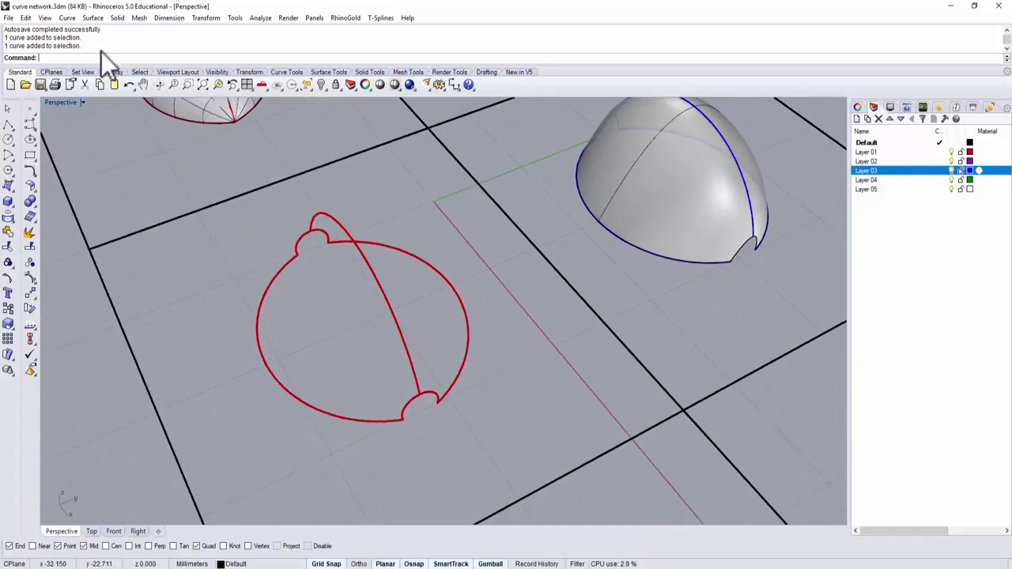
Run Curve Network on the red circle, crossing arc and inner arc, preview, and create the dome
{"action": "left_click", "coordinate": [93, 18]}
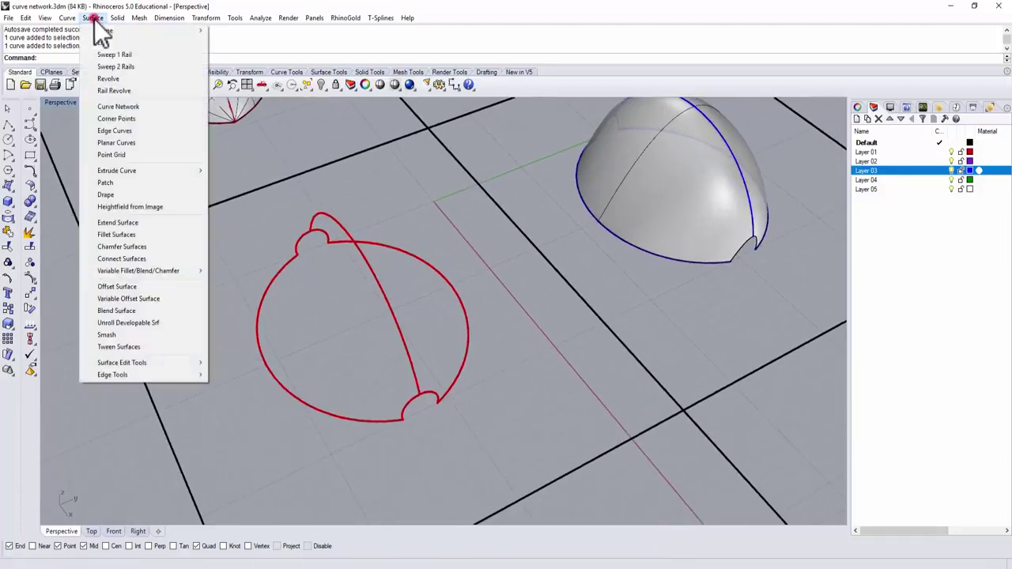
{"action": "left_click", "coordinate": [100, 109]}
{"action": "left_click_drag", "start_coordinate": [193, 219], "coordinate": [491, 461]}
{"action": "left_click", "coordinate": [409, 350]}
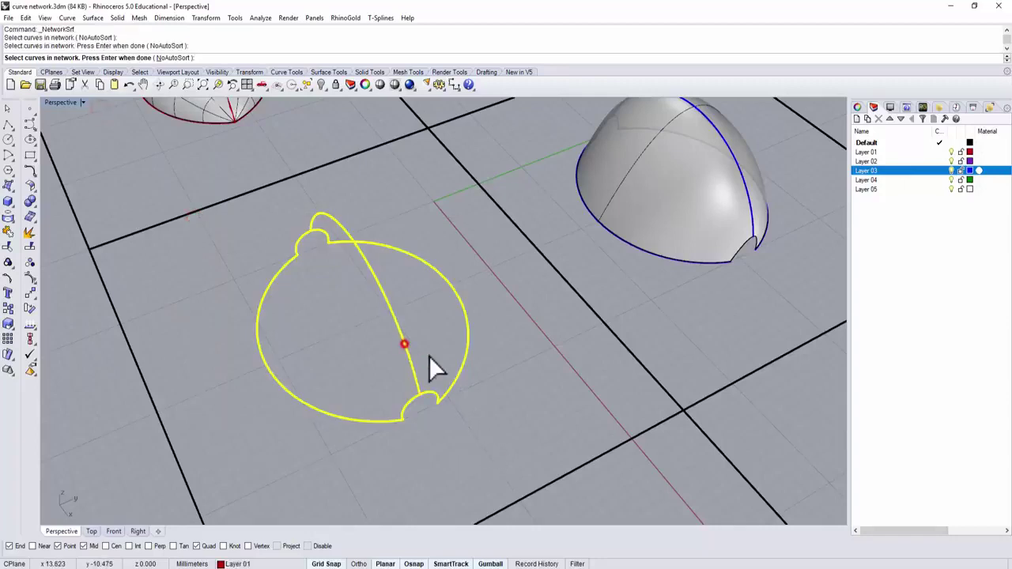
{"action": "key", "text": "Return"}
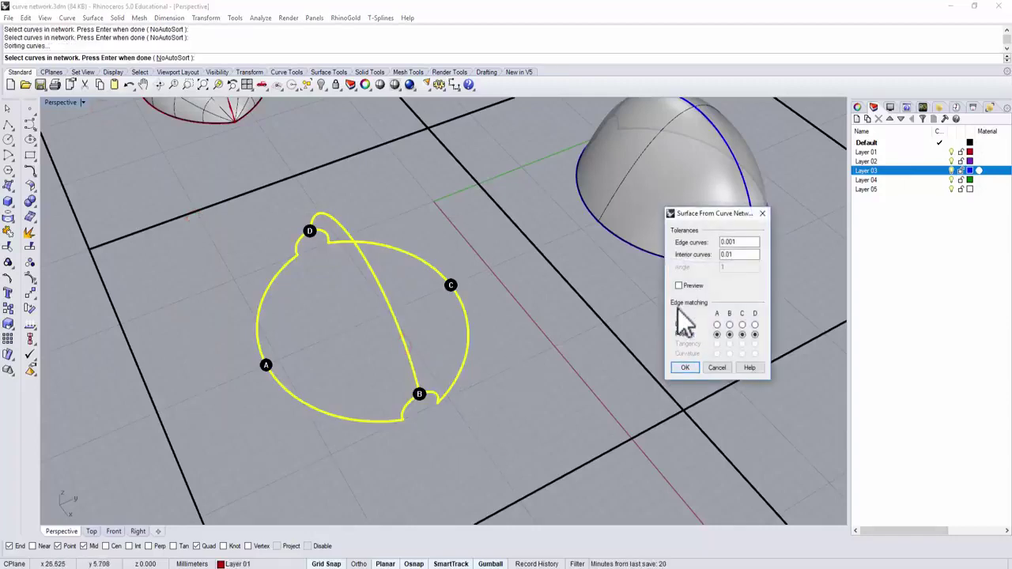
{"action": "left_click", "coordinate": [679, 286]}
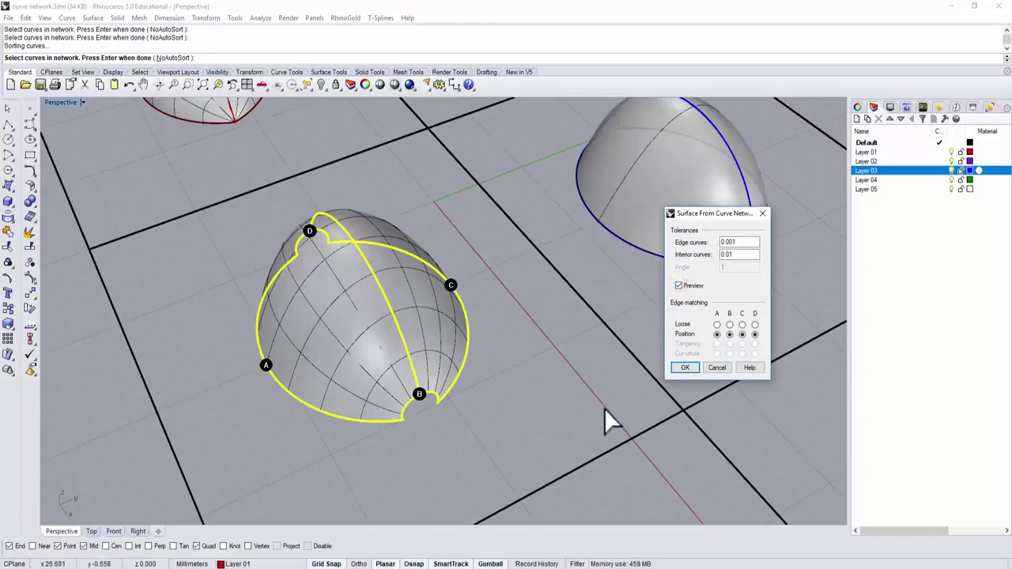
{"action": "left_click", "coordinate": [684, 368]}
{"action": "right_click_drag", "start_coordinate": [350, 384], "coordinate": [464, 372]}
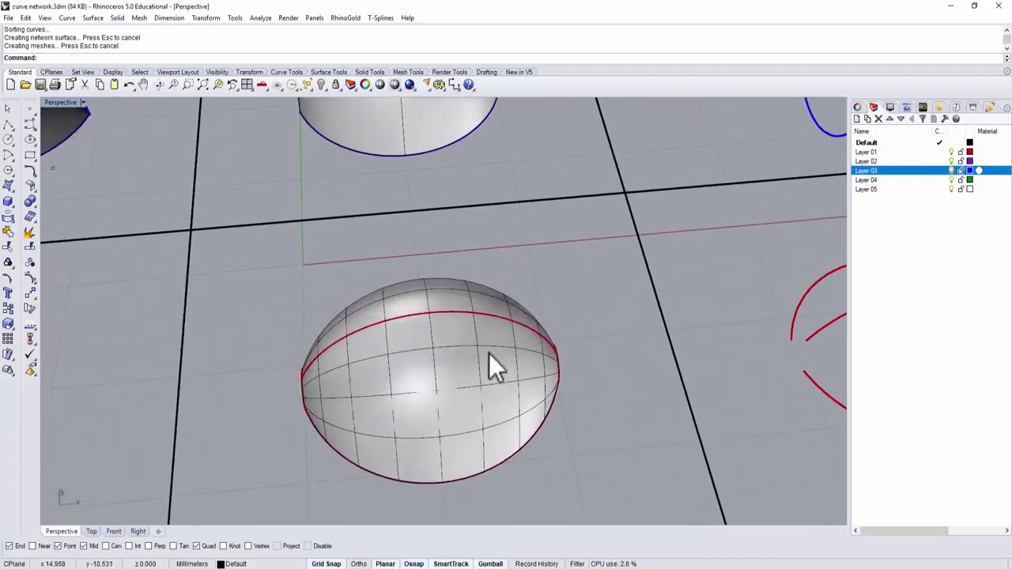
{"action": "scroll", "coordinate": [488, 354], "scroll_direction": "down", "scroll_amount": 2}
{"action": "right_click_drag", "start_coordinate": [749, 344], "coordinate": [461, 346], "text": "shift"}
{"action": "right_click_drag", "start_coordinate": [614, 365], "coordinate": [459, 342]}
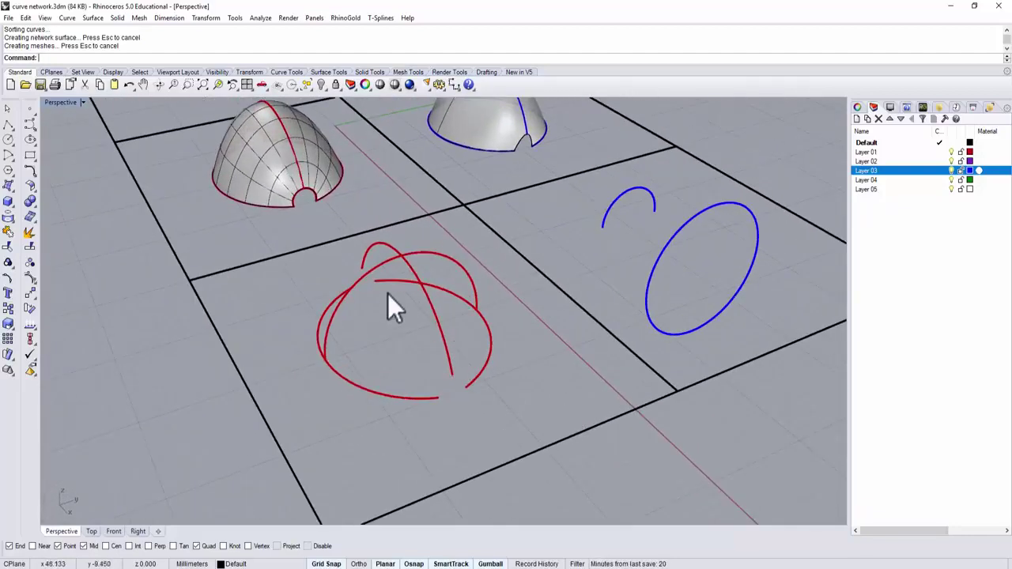
{"action": "right_click_drag", "start_coordinate": [388, 301], "coordinate": [391, 395]}
{"action": "left_click", "coordinate": [388, 421]}
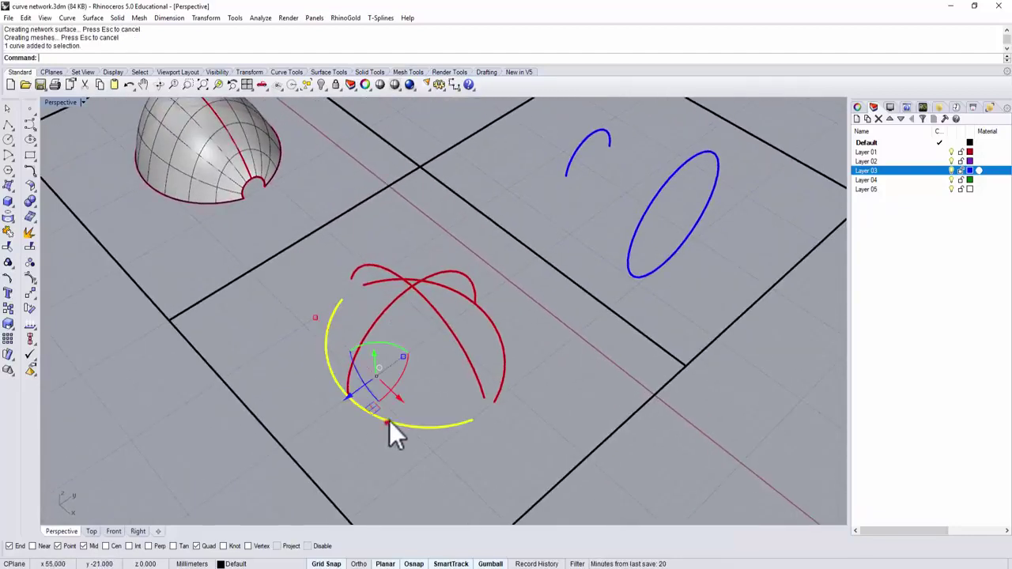
{"action": "left_click", "coordinate": [474, 367]}
{"action": "left_click", "coordinate": [503, 356]}
{"action": "key", "text": "Escape"}
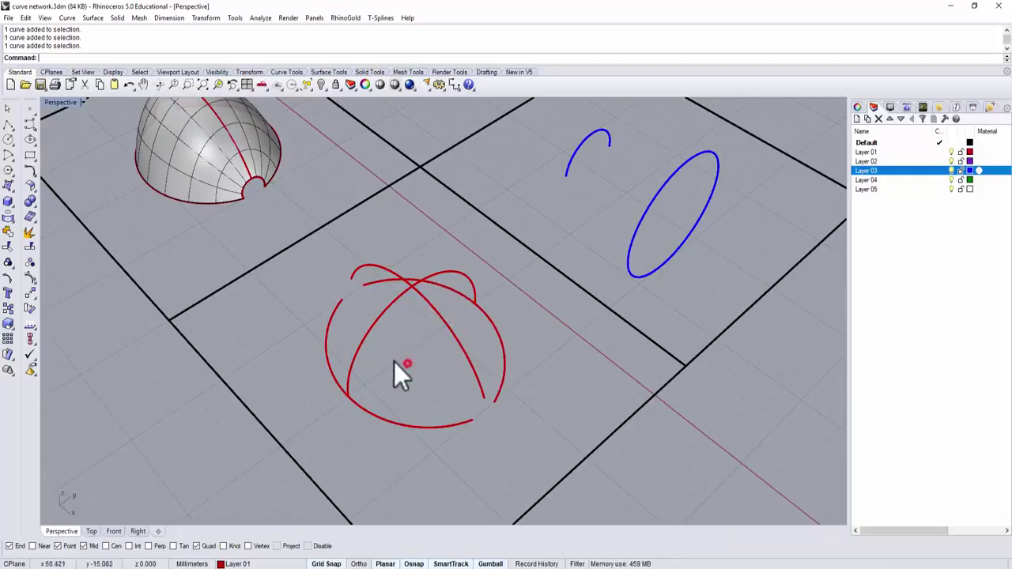
{"action": "mouse_move", "coordinate": [394, 361]}
{"action": "right_mouse_down"}
{"action": "mouse_move", "coordinate": [416, 393]}
{"action": "mouse_move", "coordinate": [403, 379]}
{"action": "right_mouse_up"}
{"action": "left_click", "coordinate": [412, 383]}
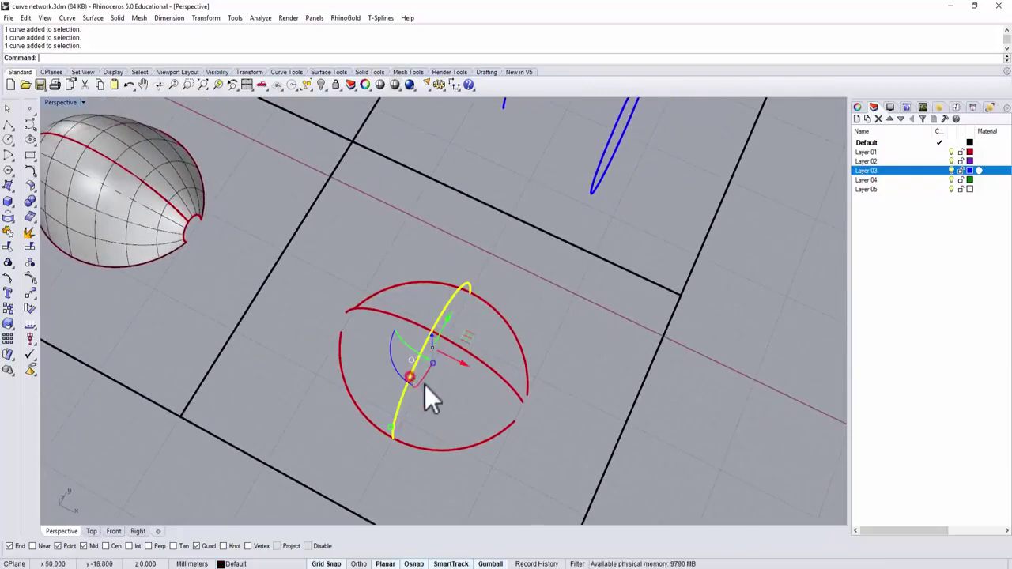
{"action": "key", "text": "Escape"}
{"action": "right_click_drag", "start_coordinate": [461, 403], "coordinate": [455, 342]}
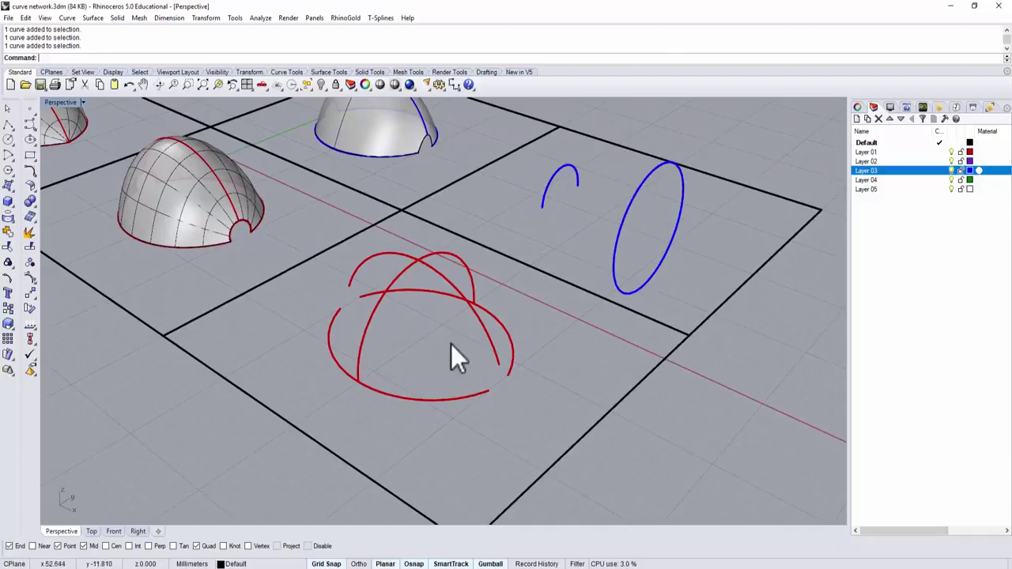
{"action": "right_click_drag", "start_coordinate": [450, 346], "coordinate": [441, 357]}
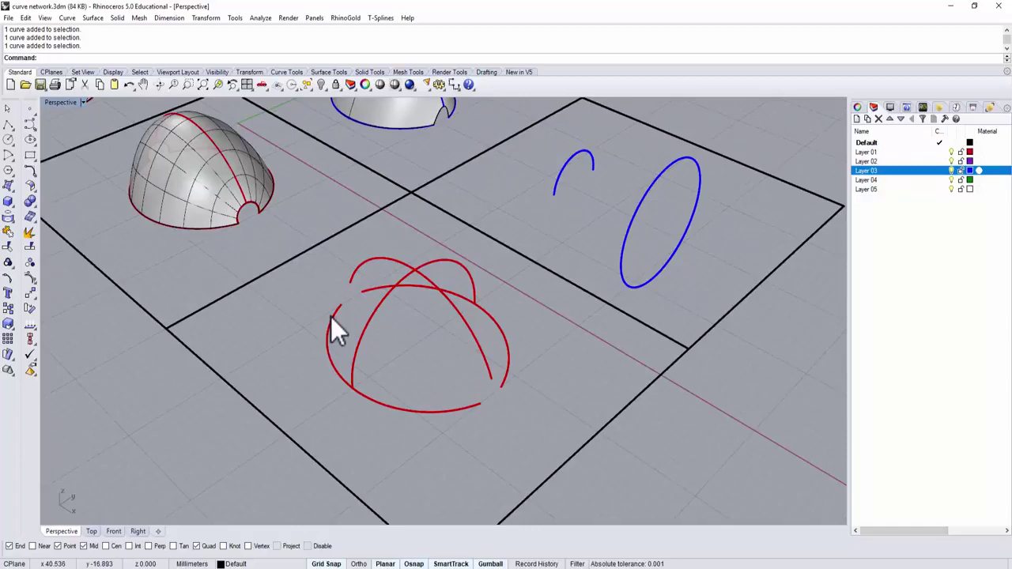
{"action": "right_click_drag", "start_coordinate": [479, 349], "coordinate": [499, 395]}
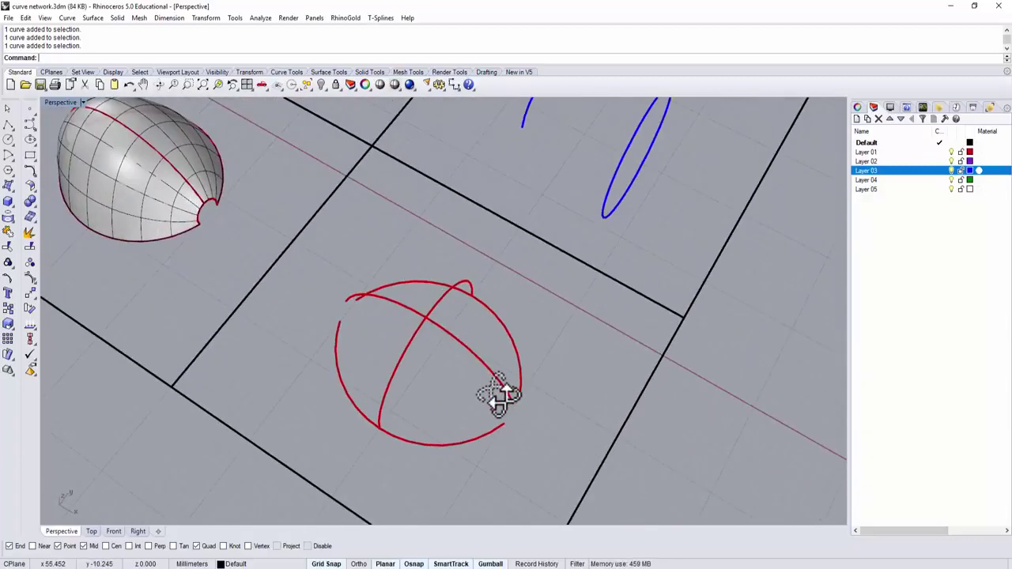
{"action": "right_click_drag", "start_coordinate": [554, 366], "coordinate": [513, 300]}
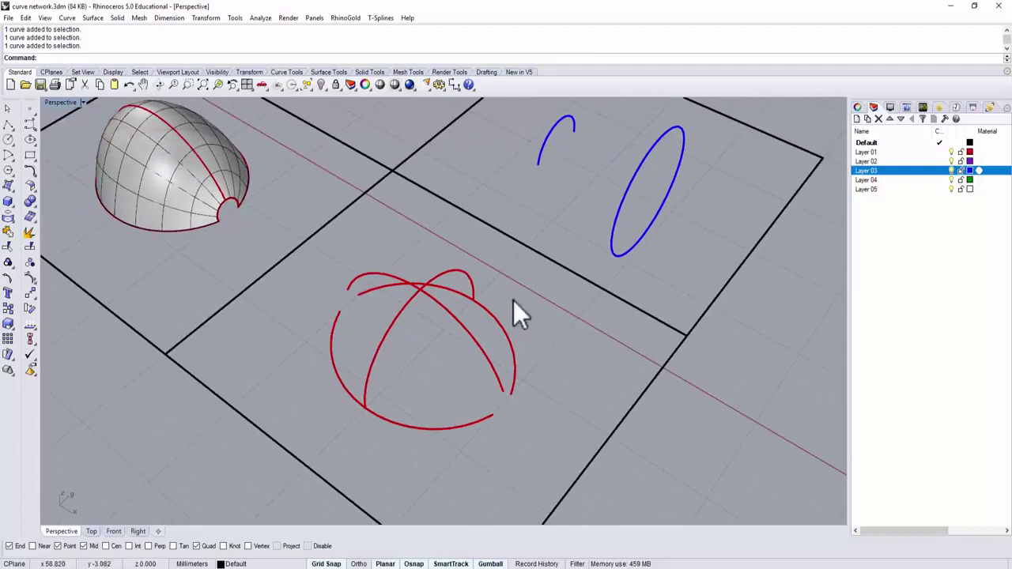
Run Curve Network on the four non-touching red curves in the NetworkSrf cell
{"action": "left_click", "coordinate": [93, 17]}
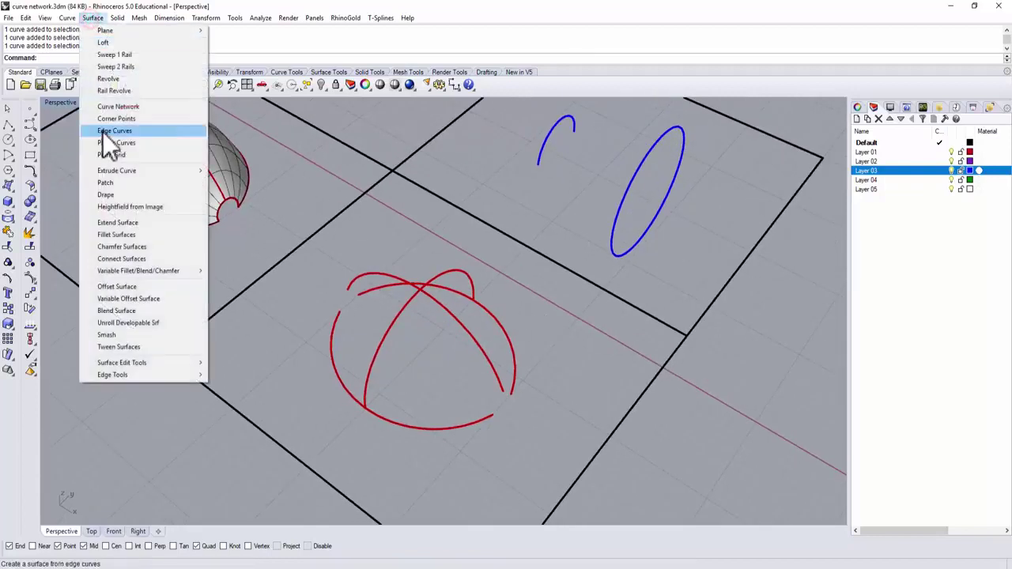
{"action": "left_click", "coordinate": [111, 109]}
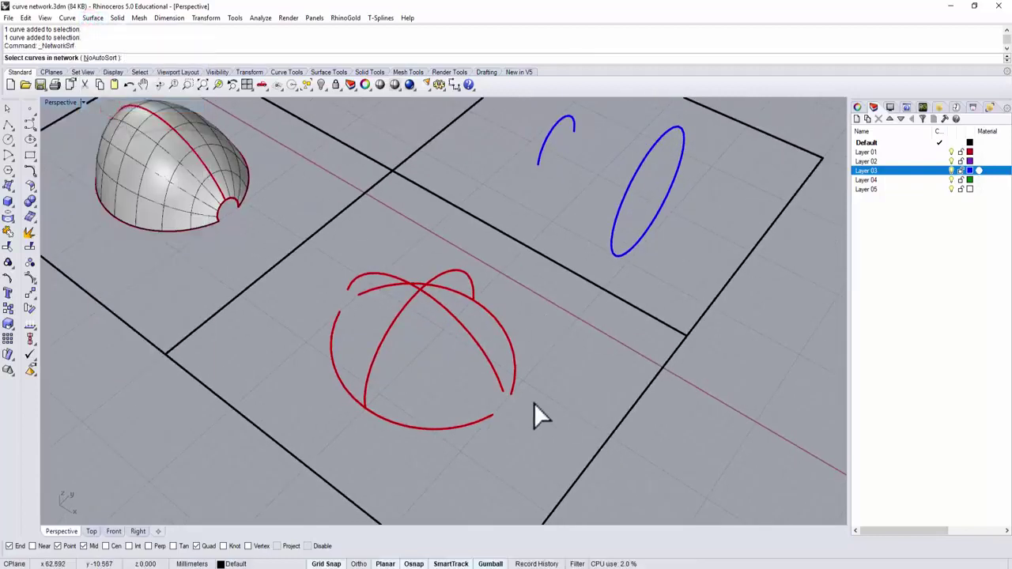
{"action": "left_click_drag", "start_coordinate": [341, 280], "coordinate": [342, 280]}
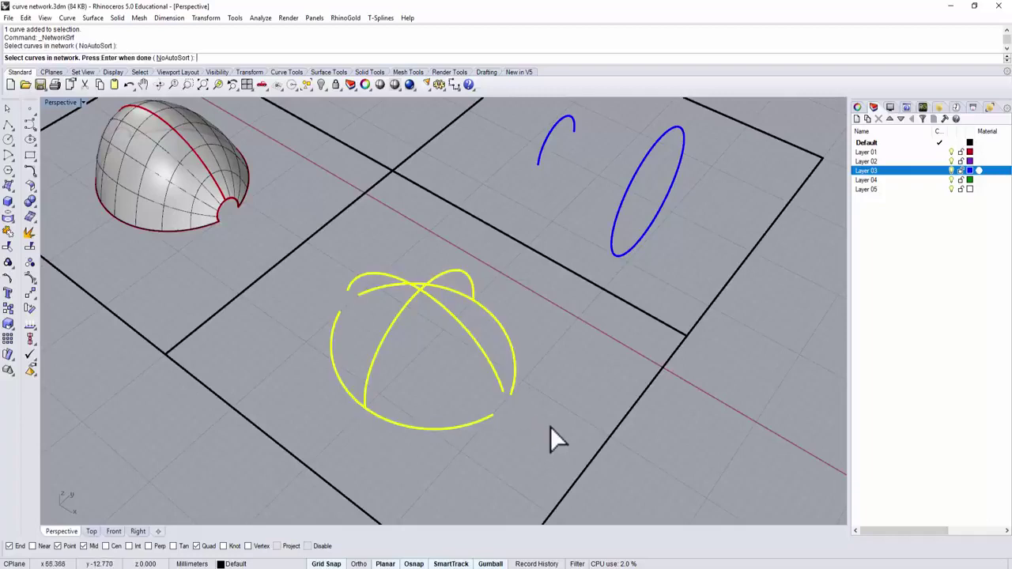
{"action": "key", "text": "Return"}
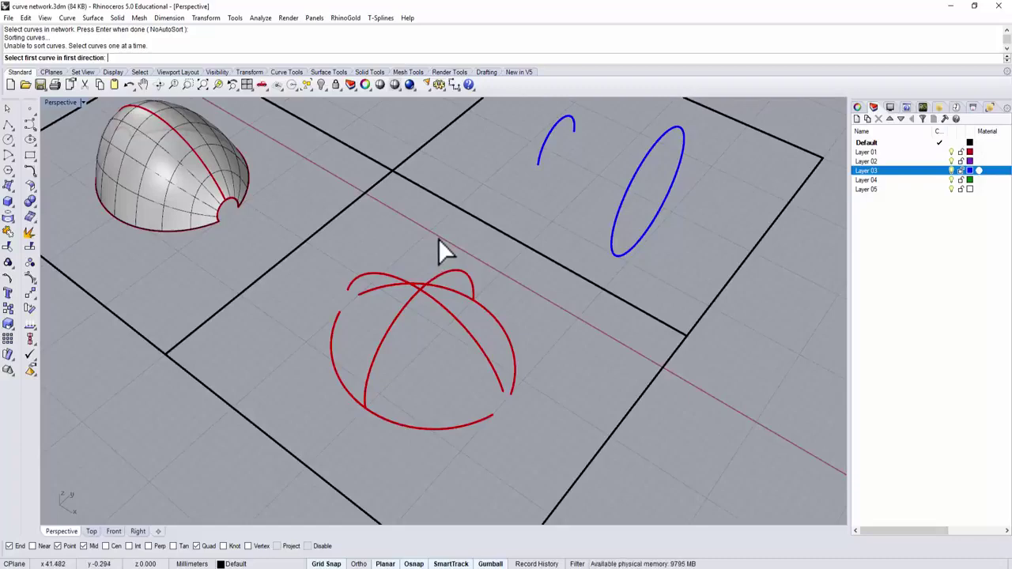
Cancel the failed network surface and orbit to see where the curves miss
{"action": "right_click", "coordinate": [546, 339]}
{"action": "right_click_drag", "start_coordinate": [548, 357], "coordinate": [590, 349]}
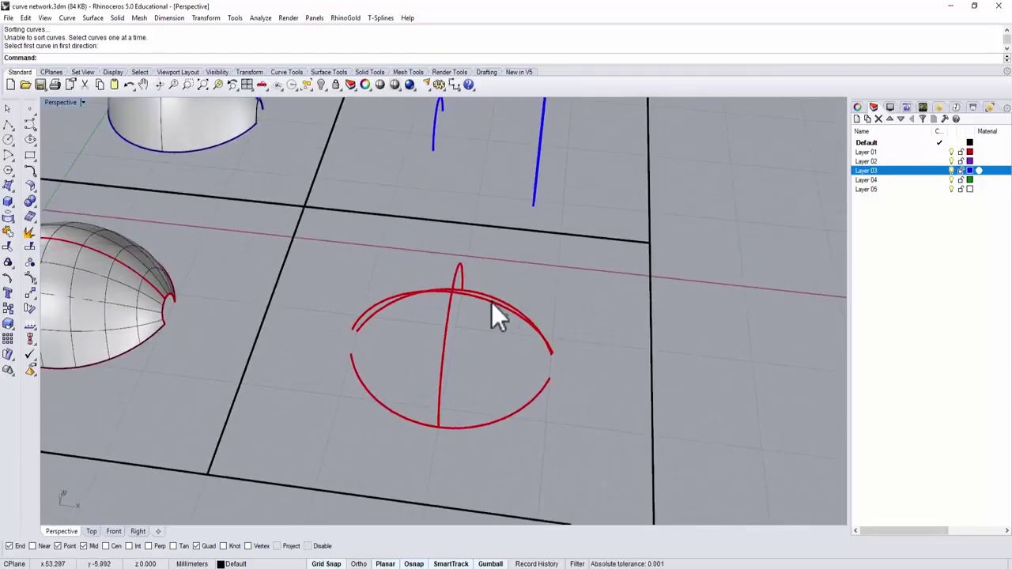
{"action": "right_click_drag", "start_coordinate": [491, 303], "coordinate": [474, 322]}
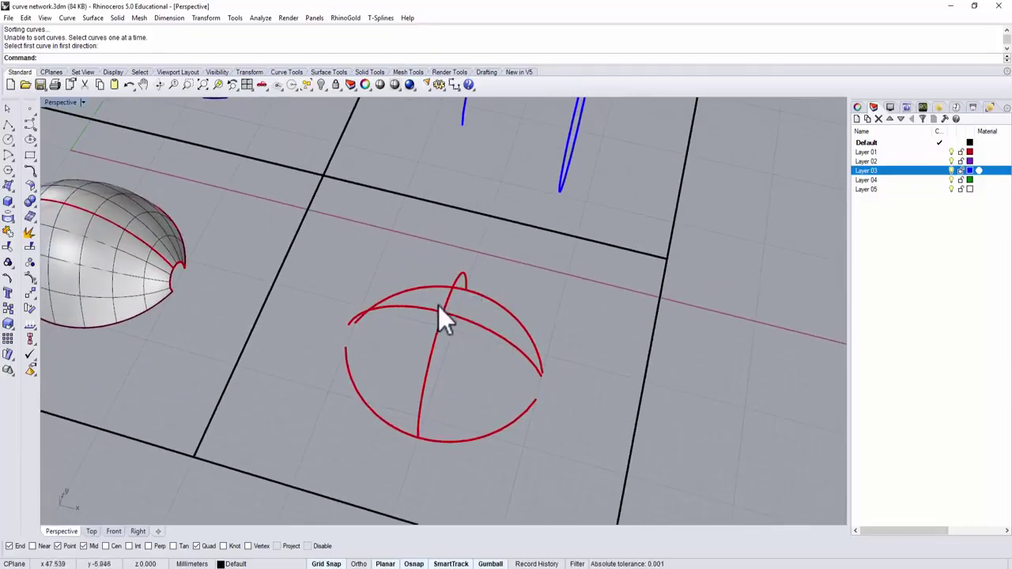
{"action": "mouse_move", "coordinate": [546, 345]}
{"action": "right_mouse_down"}
{"action": "mouse_move", "coordinate": [559, 314]}
{"action": "mouse_move", "coordinate": [580, 334]}
{"action": "mouse_move", "coordinate": [557, 353]}
{"action": "right_mouse_up"}
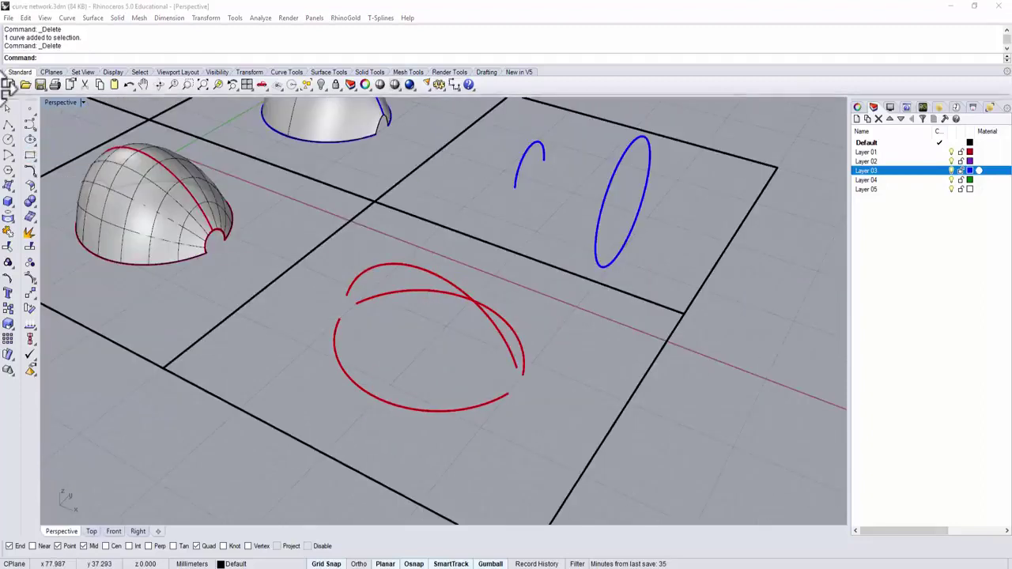
With Near snapping on, draw a black arc between the red curves
{"action": "left_click", "coordinate": [8, 156]}
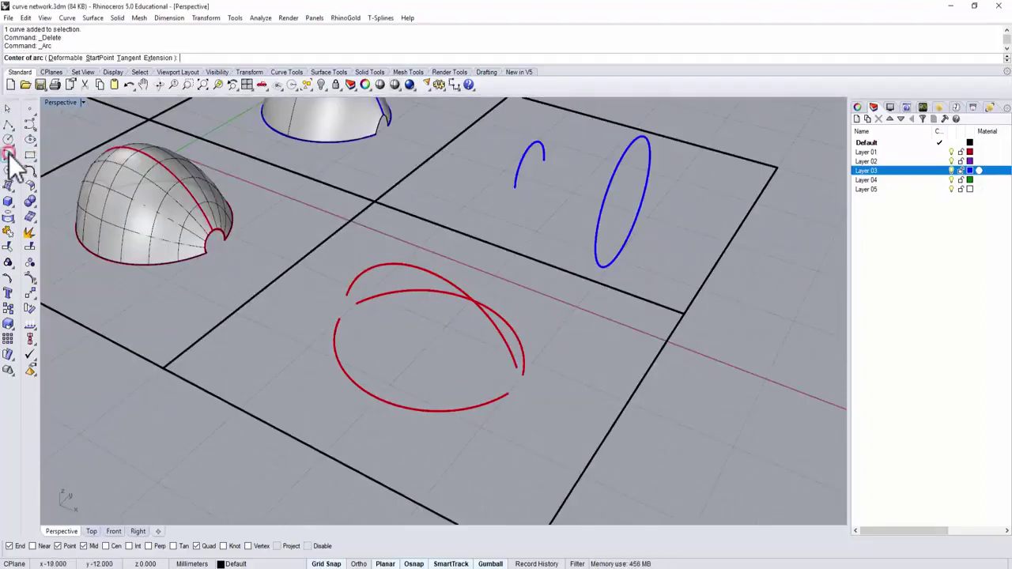
{"action": "left_click", "coordinate": [41, 164]}
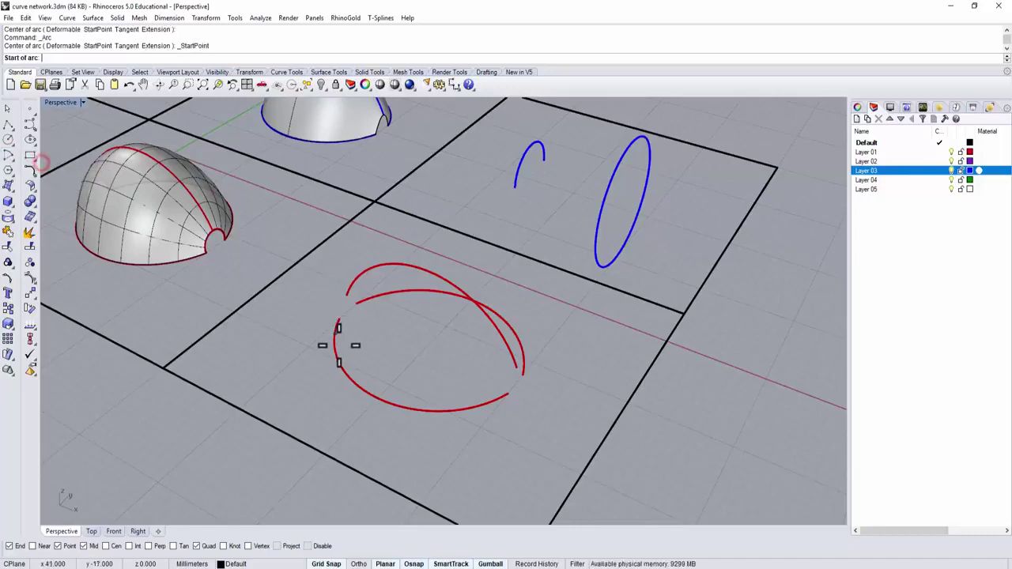
{"action": "left_click", "coordinate": [32, 546]}
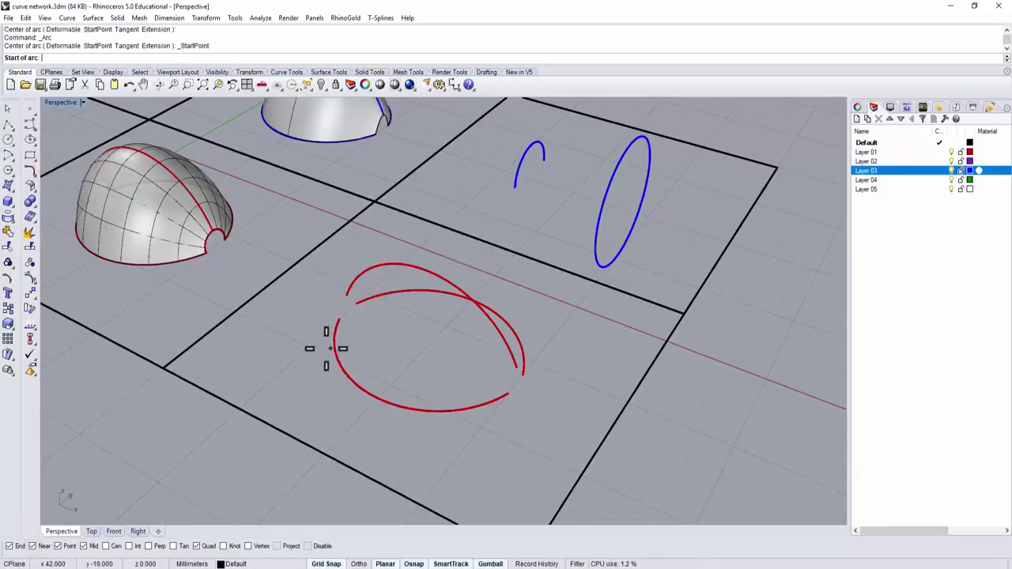
{"action": "left_click", "coordinate": [337, 341]}
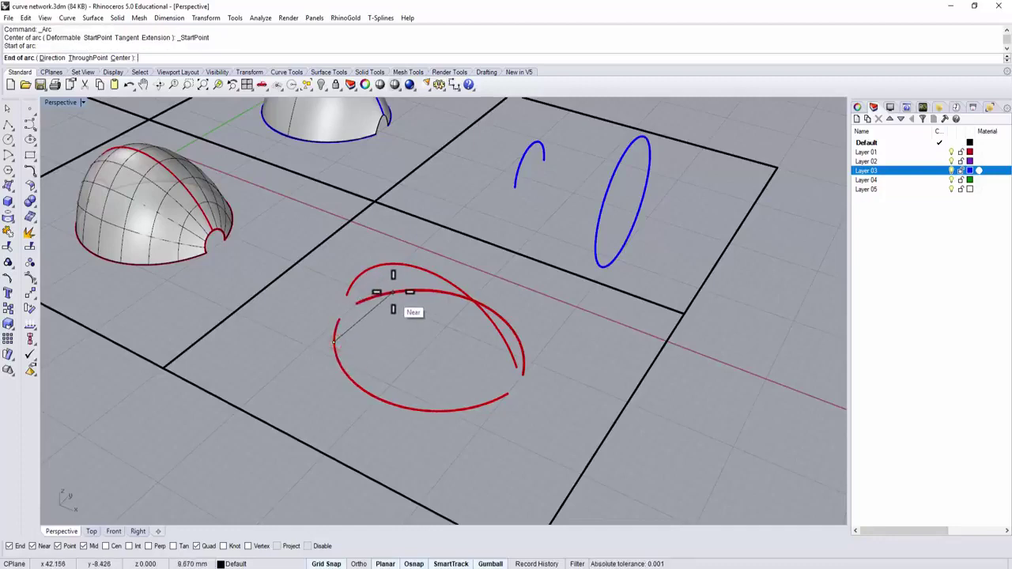
{"action": "left_click", "coordinate": [393, 291]}
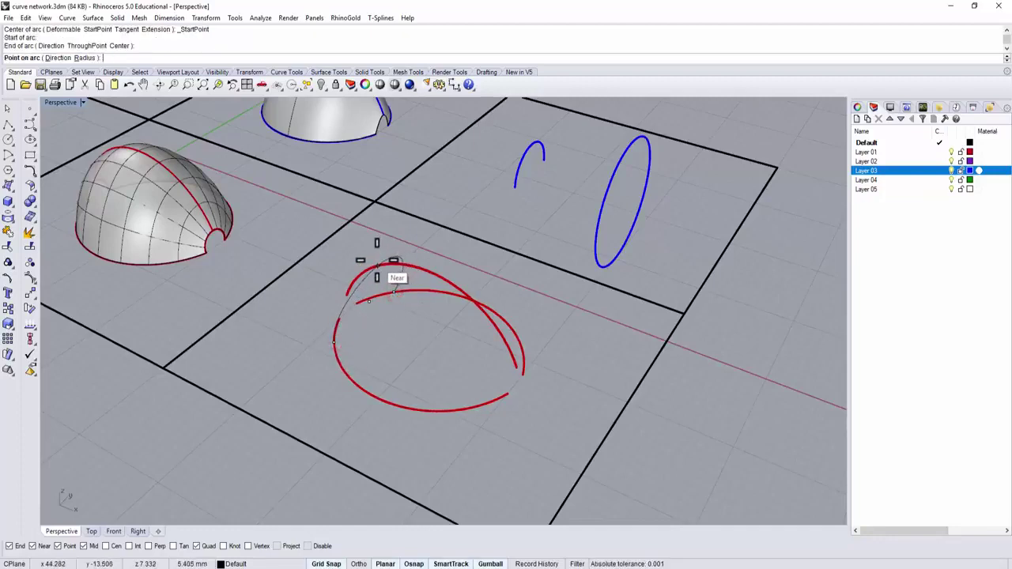
{"action": "left_click", "coordinate": [365, 266]}
{"action": "right_click_drag", "start_coordinate": [366, 266], "coordinate": [464, 339]}
Draw a second black arc bridging the other pair of red curves
{"action": "key", "text": "Return"}
{"action": "left_click", "coordinate": [455, 388]}
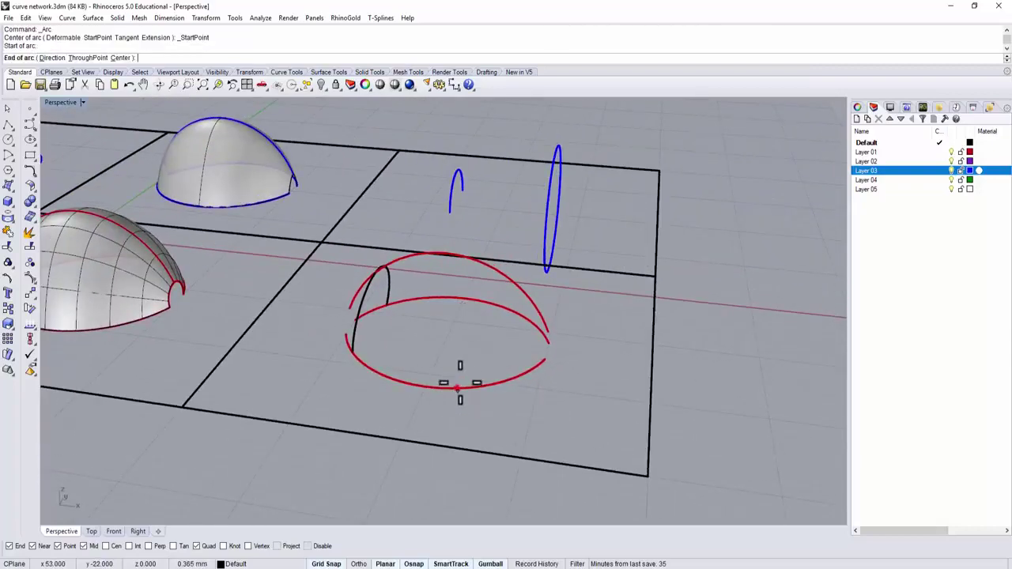
{"action": "left_click", "coordinate": [529, 302]}
{"action": "left_click", "coordinate": [538, 315]}
{"action": "right_click_drag", "start_coordinate": [545, 336], "coordinate": [614, 366]}
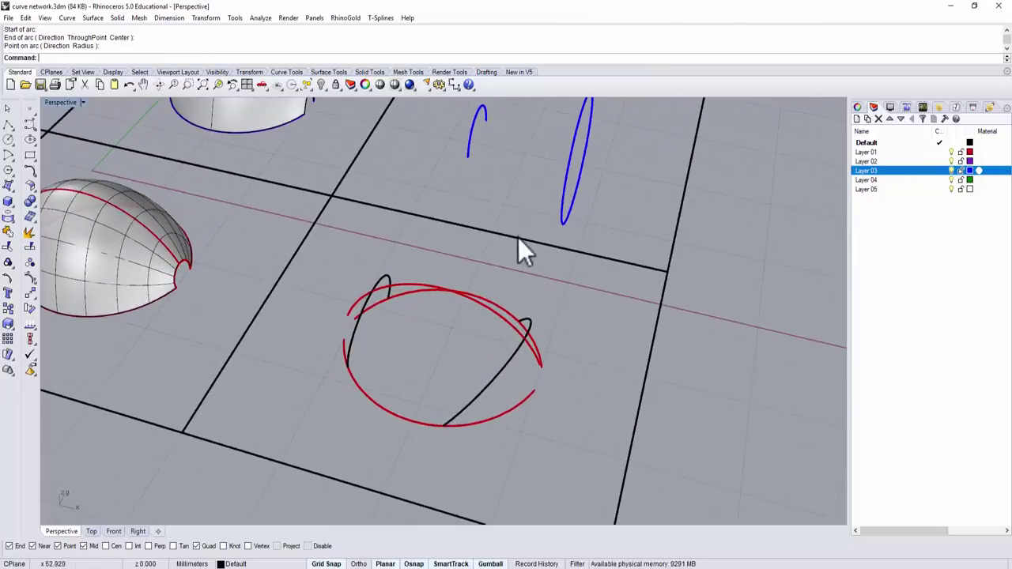
Build a Curve Network surface over the four lower-right curves, inspect it, then undo the last change
{"action": "left_click", "coordinate": [92, 17]}
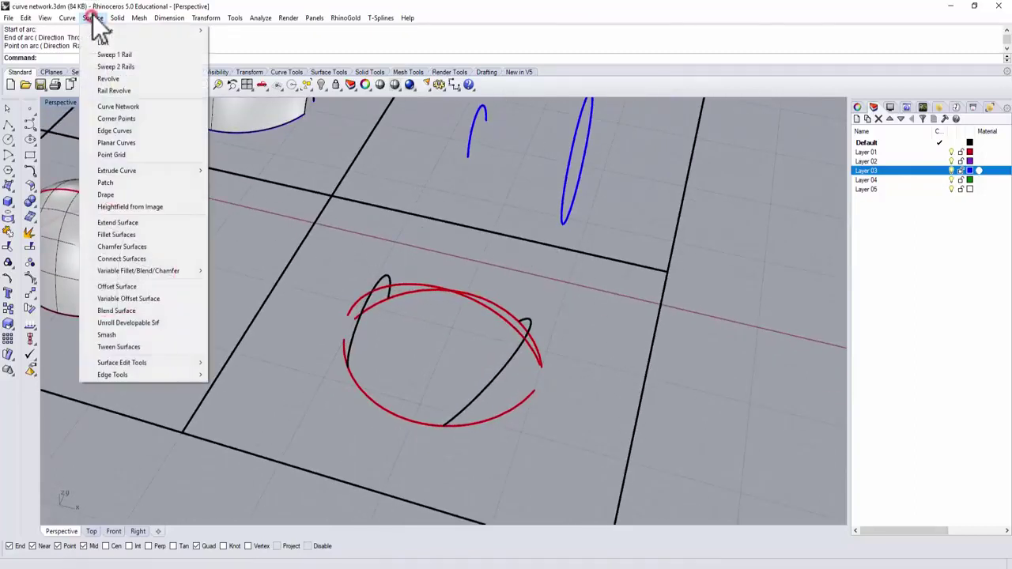
{"action": "left_click", "coordinate": [116, 107]}
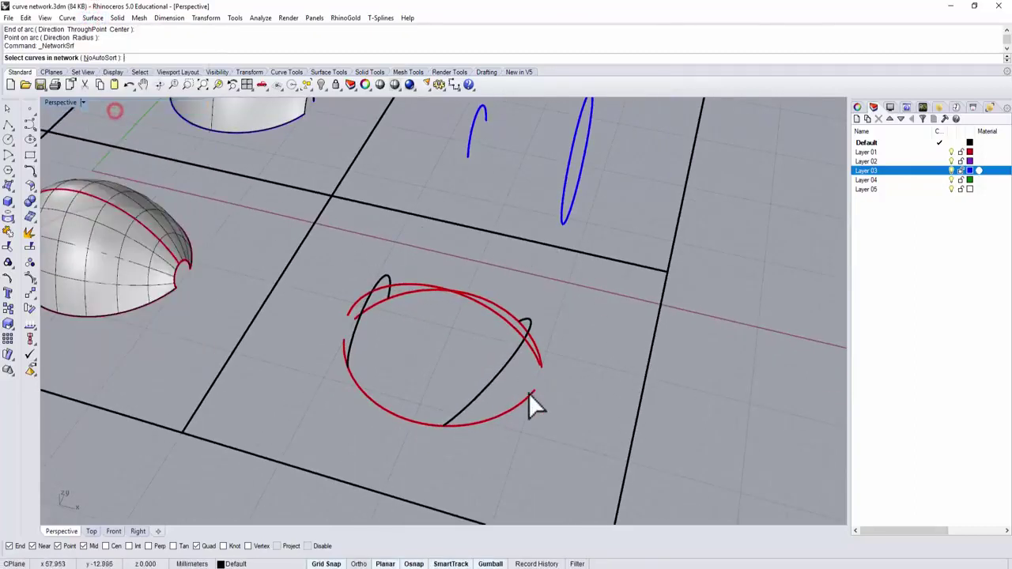
{"action": "left_click_drag", "start_coordinate": [293, 288], "coordinate": [304, 291]}
{"action": "key", "text": "Return"}
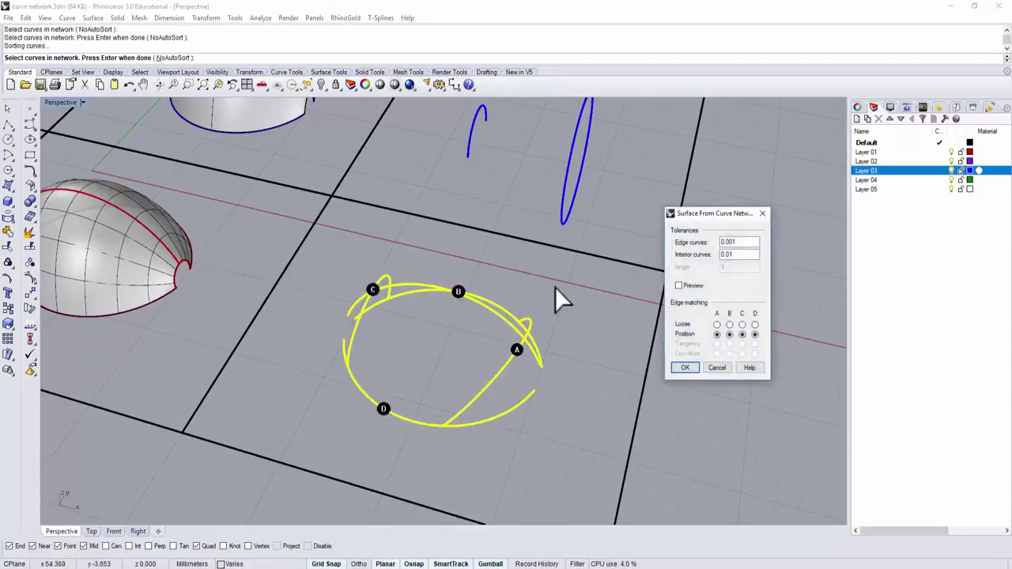
{"action": "left_click", "coordinate": [682, 367]}
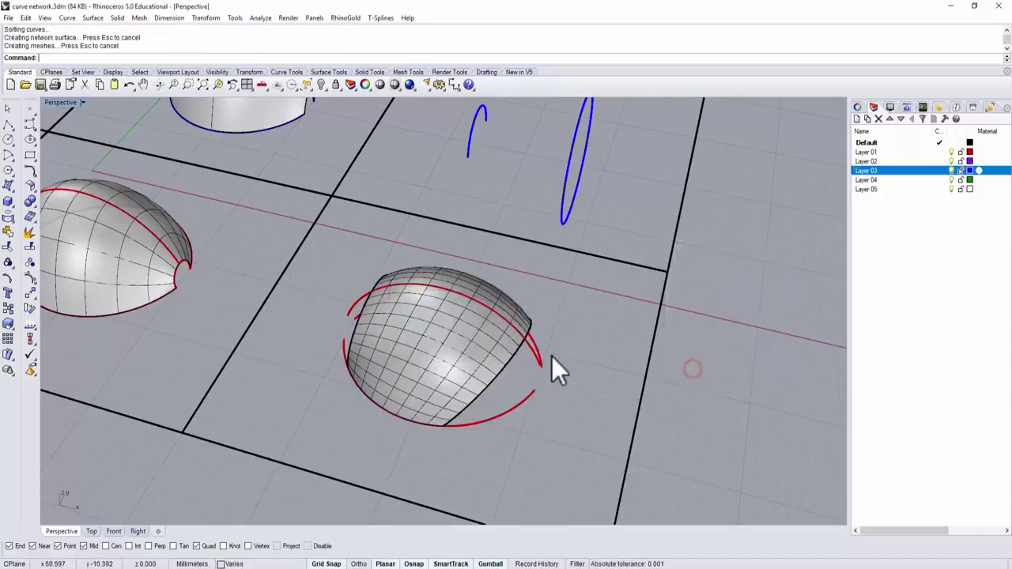
{"action": "right_click_drag", "start_coordinate": [493, 368], "coordinate": [532, 389]}
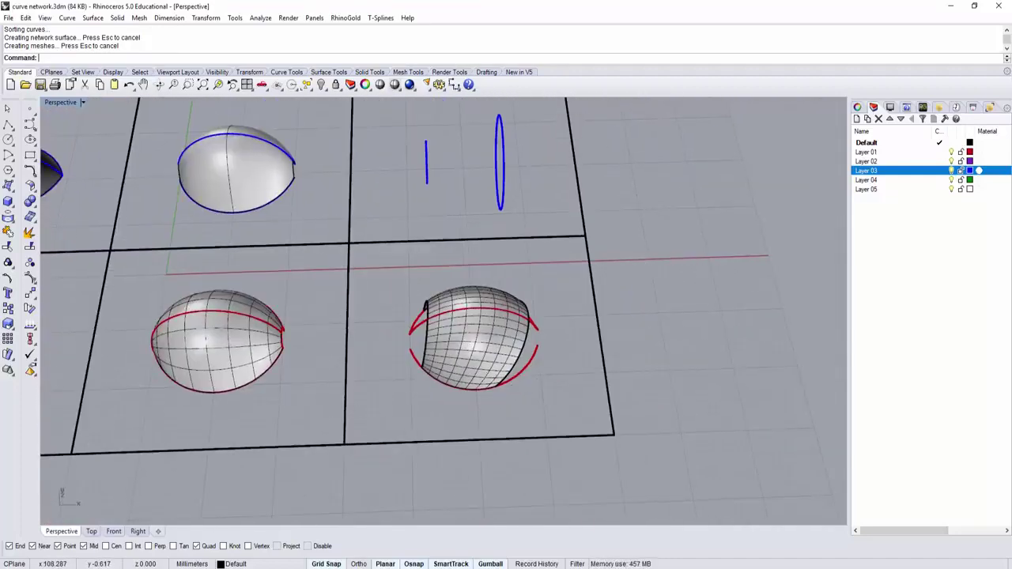
{"action": "key", "text": "ctrl+z"}
{"action": "key", "text": "ctrl+z"}
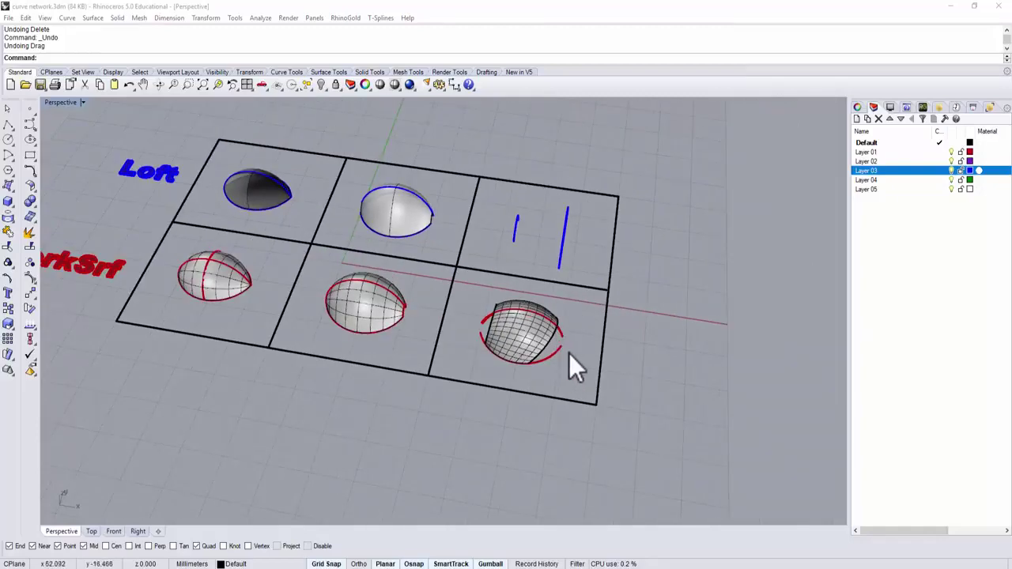
Copy the middle NetworkSrf dome with its curves to the right of the grid
{"action": "mouse_move", "coordinate": [568, 353]}
{"action": "right_mouse_down"}
{"action": "mouse_move", "coordinate": [537, 316]}
{"action": "mouse_move", "coordinate": [563, 372]}
{"action": "right_mouse_up"}
{"action": "scroll", "coordinate": [564, 368], "scroll_direction": "up", "scroll_amount": 4}
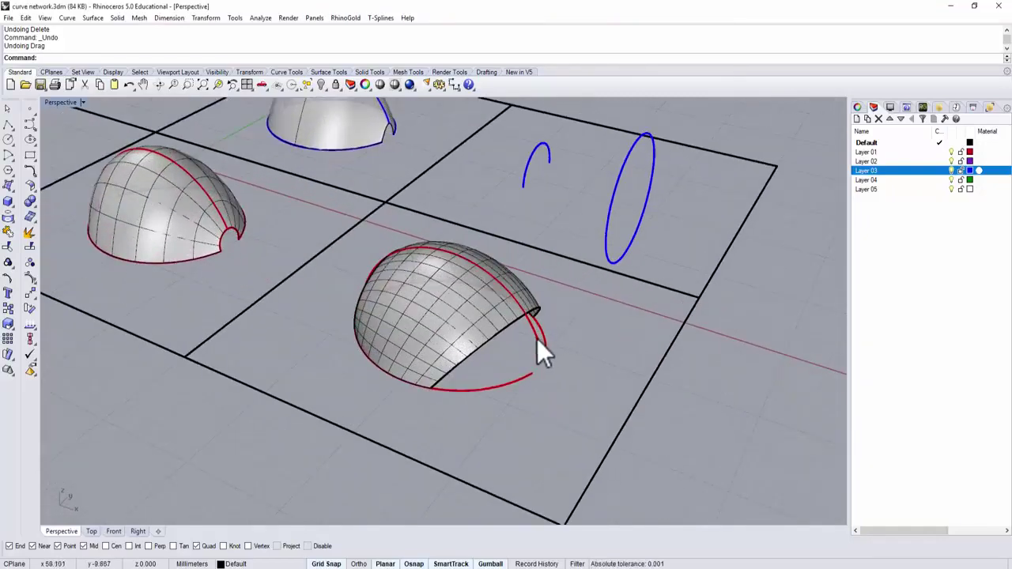
{"action": "right_click_drag", "start_coordinate": [525, 387], "coordinate": [388, 304]}
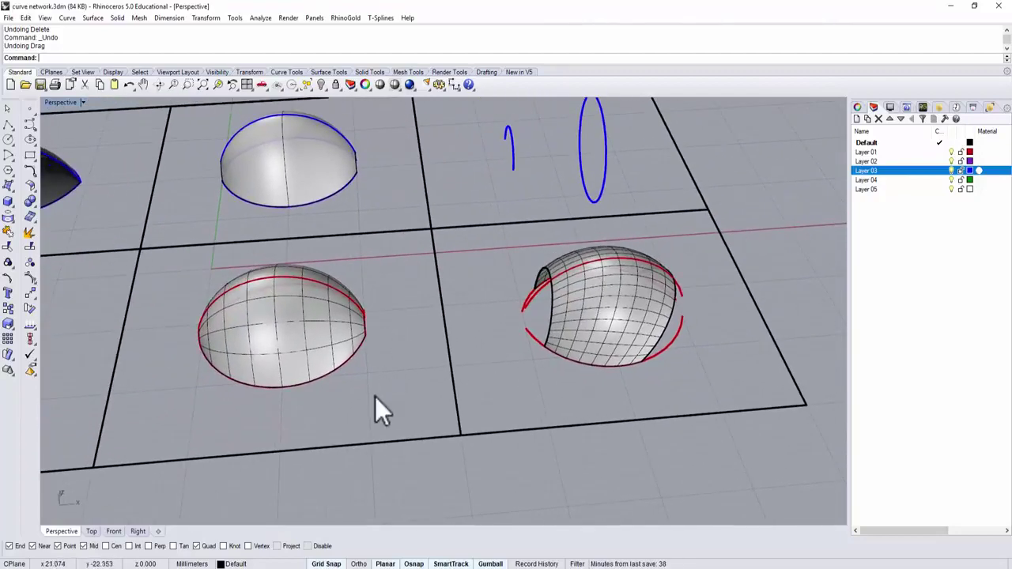
{"action": "left_click_drag", "start_coordinate": [168, 289], "coordinate": [169, 288]}
{"action": "scroll", "coordinate": [349, 309], "scroll_direction": "down", "scroll_amount": 5}
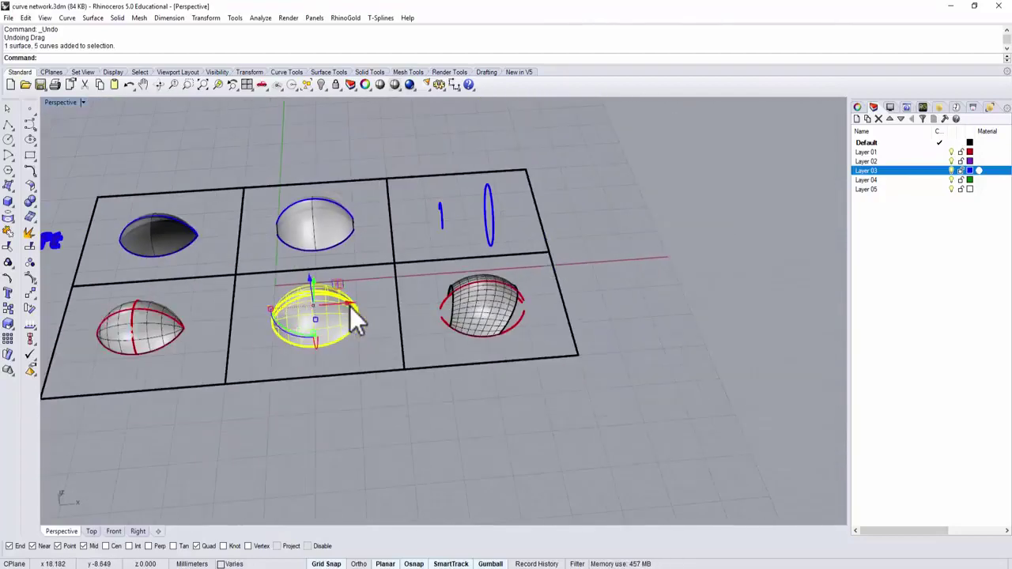
{"action": "right_click_drag", "start_coordinate": [349, 309], "coordinate": [276, 336]}
{"action": "left_click_drag", "start_coordinate": [207, 320], "coordinate": [532, 312]}
Delete the copied dome's surface, keeping only its curves
{"action": "left_click", "coordinate": [560, 325]}
{"action": "scroll", "coordinate": [546, 328], "scroll_direction": "up", "scroll_amount": 5}
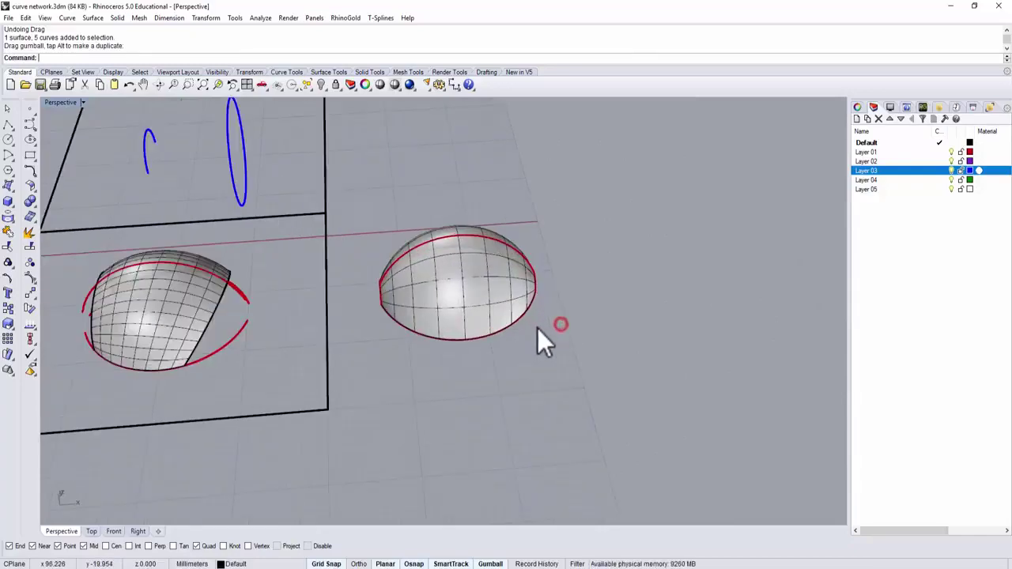
{"action": "left_click", "coordinate": [470, 303]}
{"action": "key", "text": "Delete"}
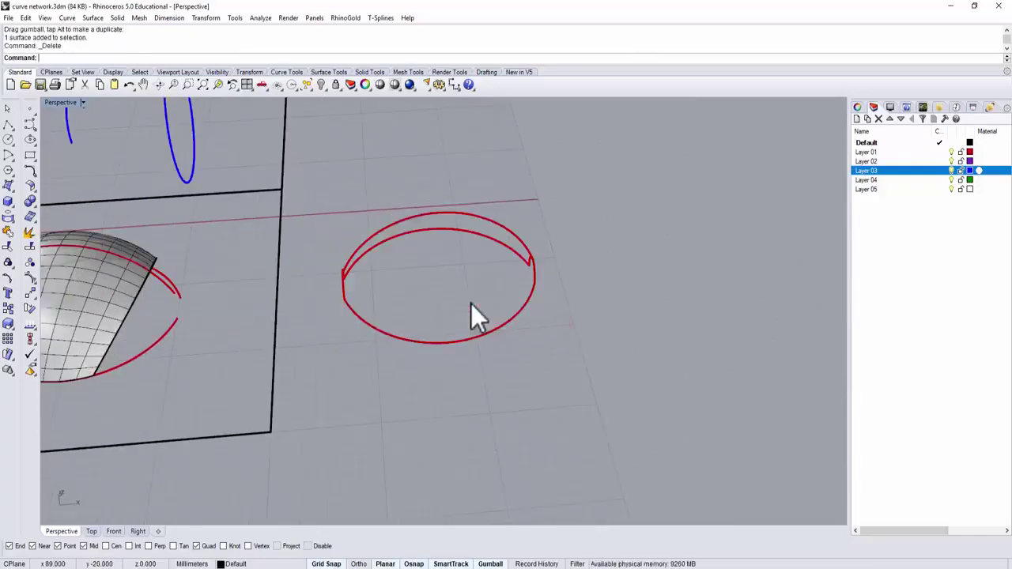
Shift the copy's right and left end arcs outward so they no longer touch
{"action": "right_click_drag", "start_coordinate": [549, 328], "coordinate": [512, 297]}
{"action": "left_click", "coordinate": [536, 310]}
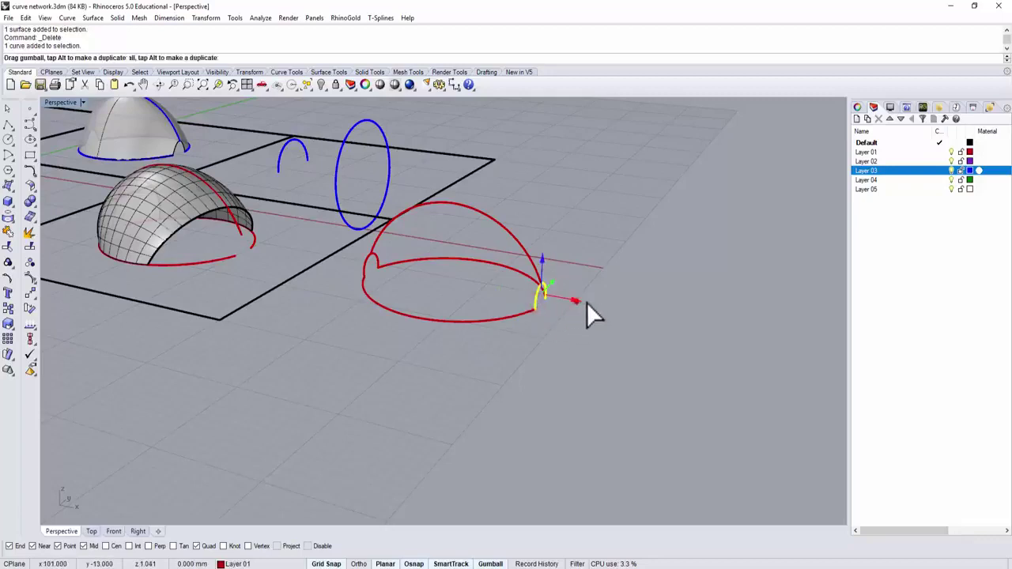
{"action": "left_click_drag", "start_coordinate": [587, 302], "coordinate": [548, 332]}
{"action": "left_click", "coordinate": [364, 266]}
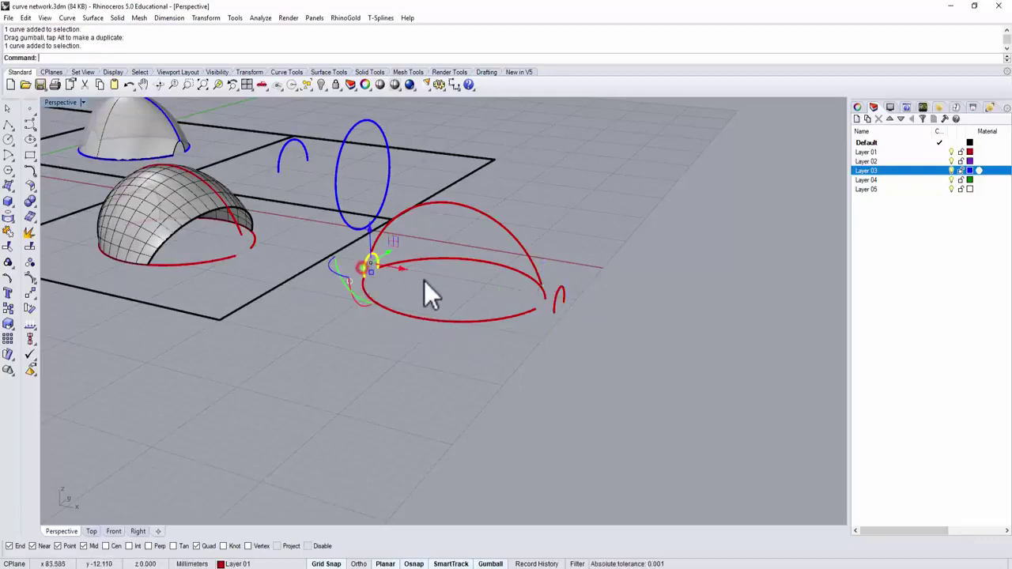
{"action": "left_click_drag", "start_coordinate": [400, 271], "coordinate": [388, 284]}
{"action": "left_click", "coordinate": [466, 372]}
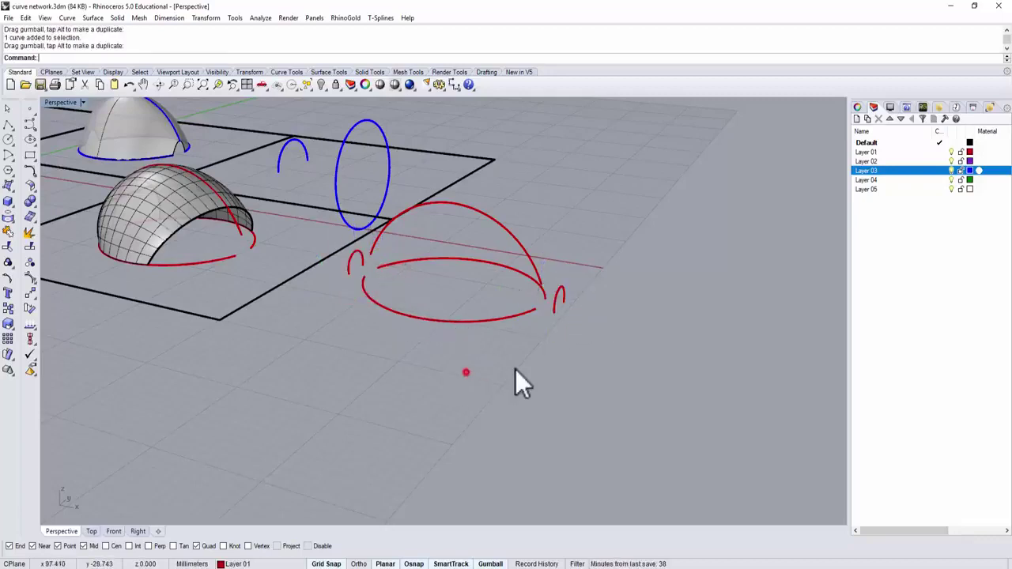
{"action": "right_click_drag", "start_coordinate": [520, 380], "coordinate": [625, 433], "text": "shift"}
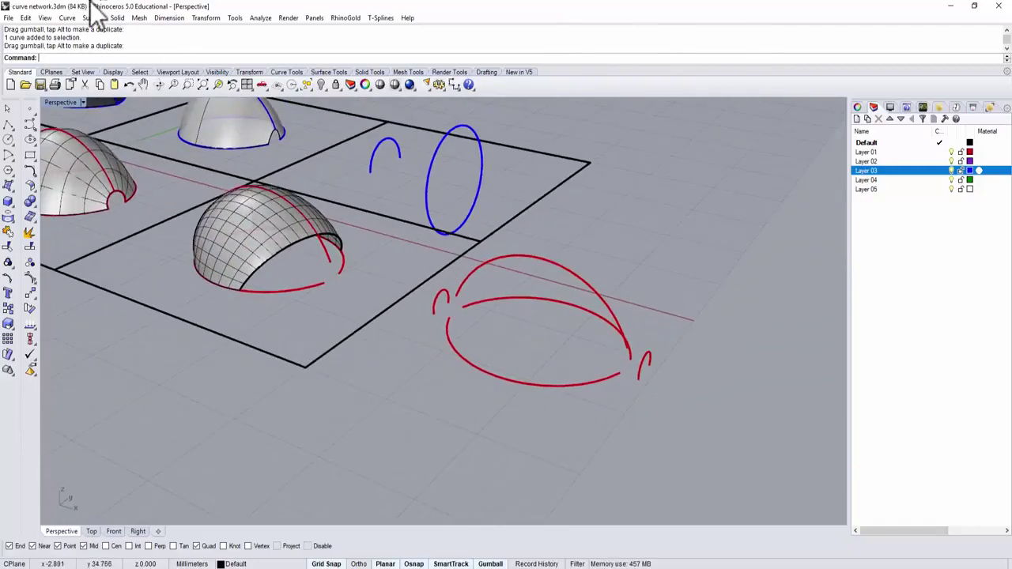
Create a Curve Network dome over the separated copied curves and orbit to inspect it
{"action": "left_click", "coordinate": [88, 22]}
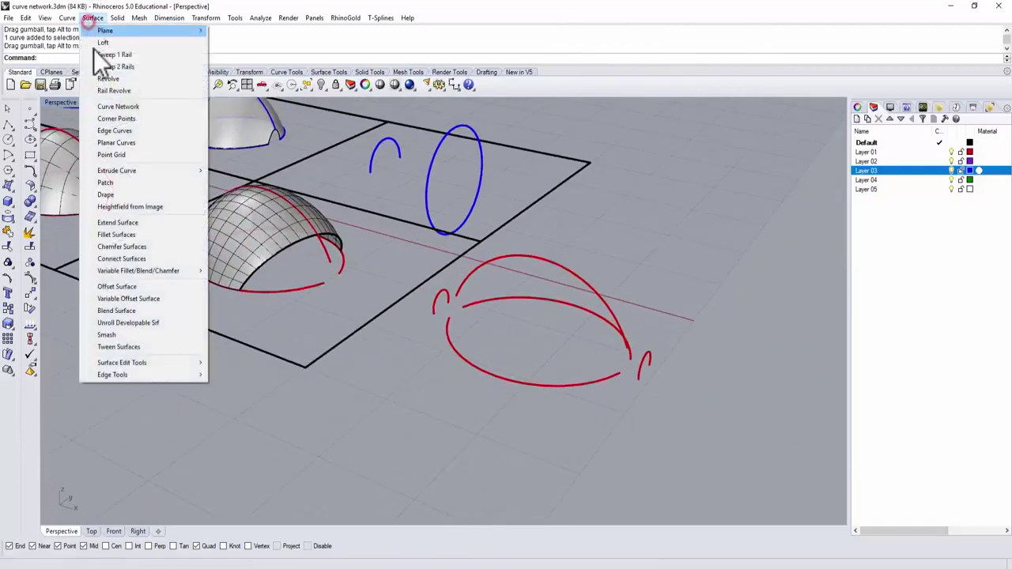
{"action": "left_click", "coordinate": [112, 106]}
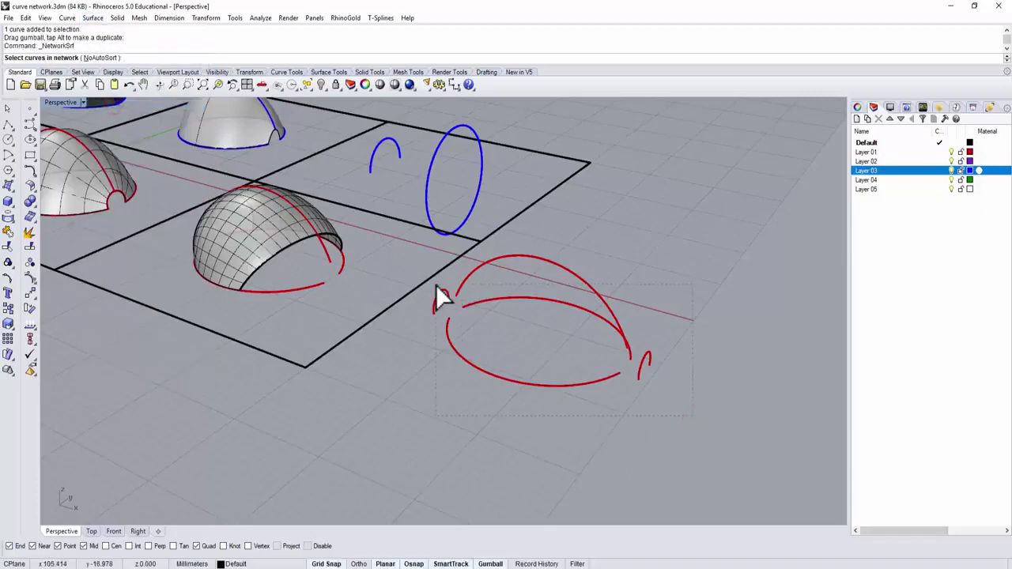
{"action": "left_click_drag", "start_coordinate": [436, 286], "coordinate": [435, 286]}
{"action": "key", "text": "Return"}
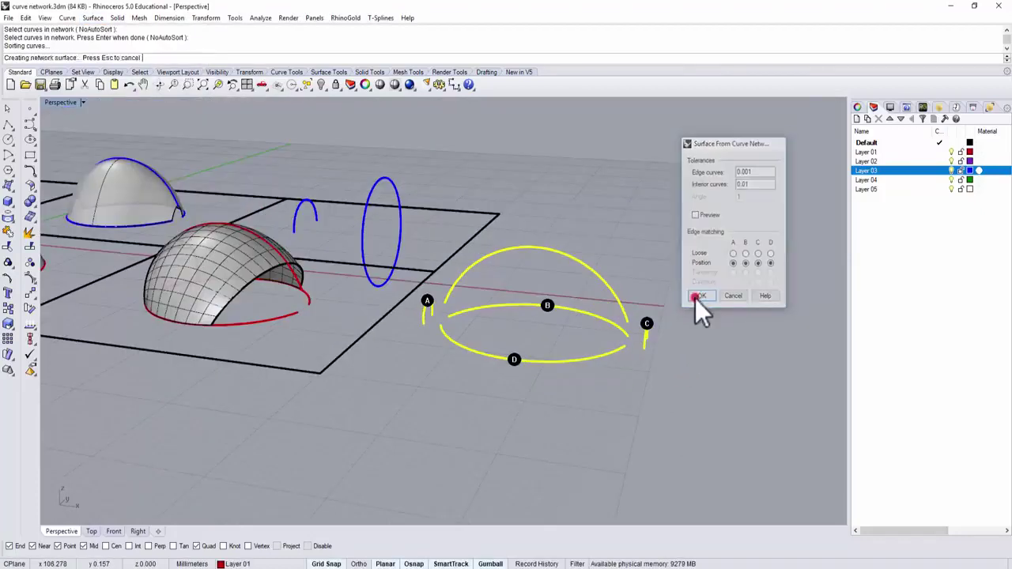
{"action": "left_click", "coordinate": [695, 298]}
{"action": "right_click_drag", "start_coordinate": [756, 312], "coordinate": [699, 321]}
{"action": "scroll", "coordinate": [615, 412], "scroll_direction": "up", "scroll_amount": 5}
{"action": "right_click_drag", "start_coordinate": [615, 411], "coordinate": [706, 334]}
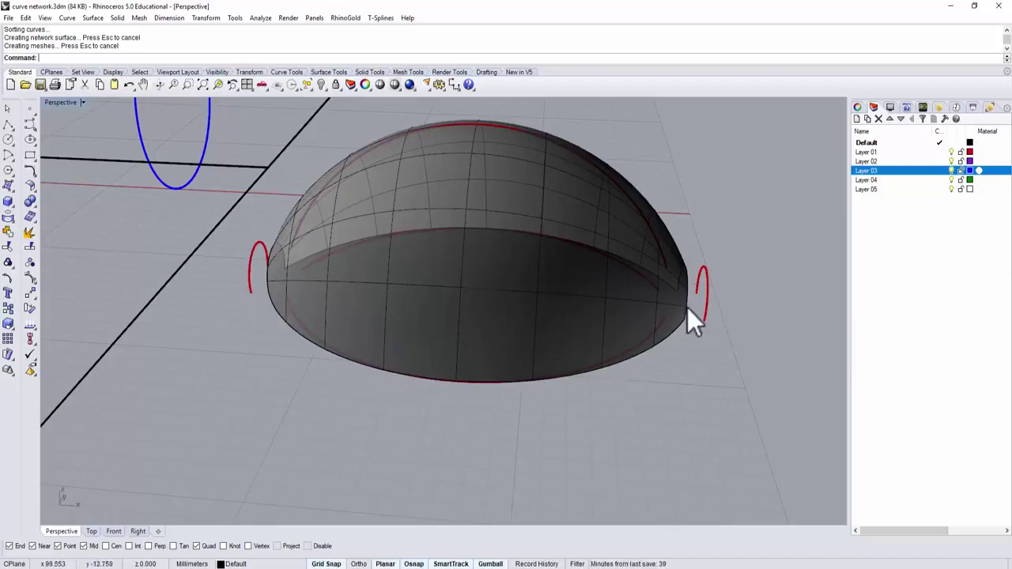
{"action": "right_click_drag", "start_coordinate": [706, 329], "coordinate": [686, 223]}
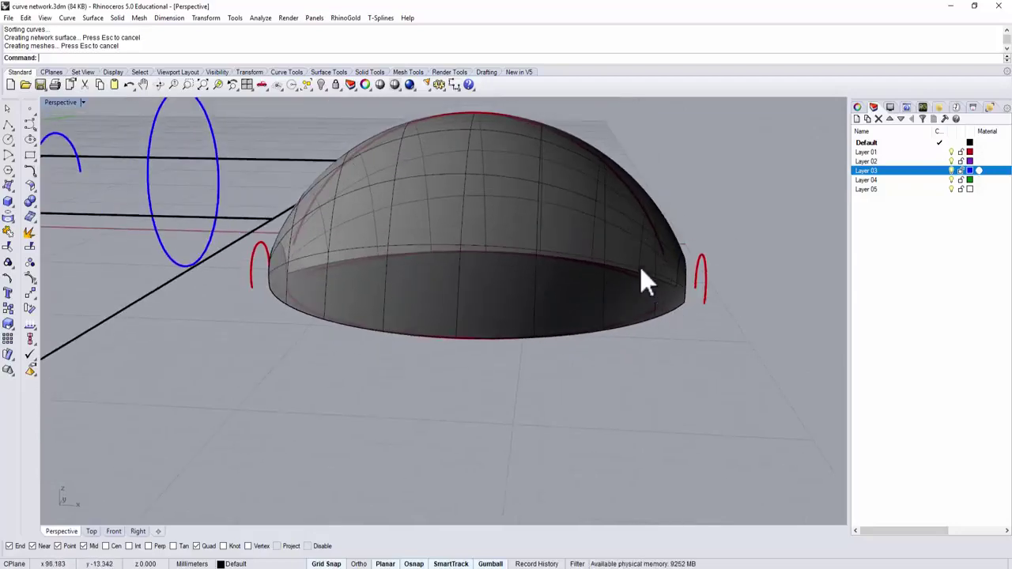
{"action": "scroll", "coordinate": [666, 345], "scroll_direction": "down", "scroll_amount": 10}
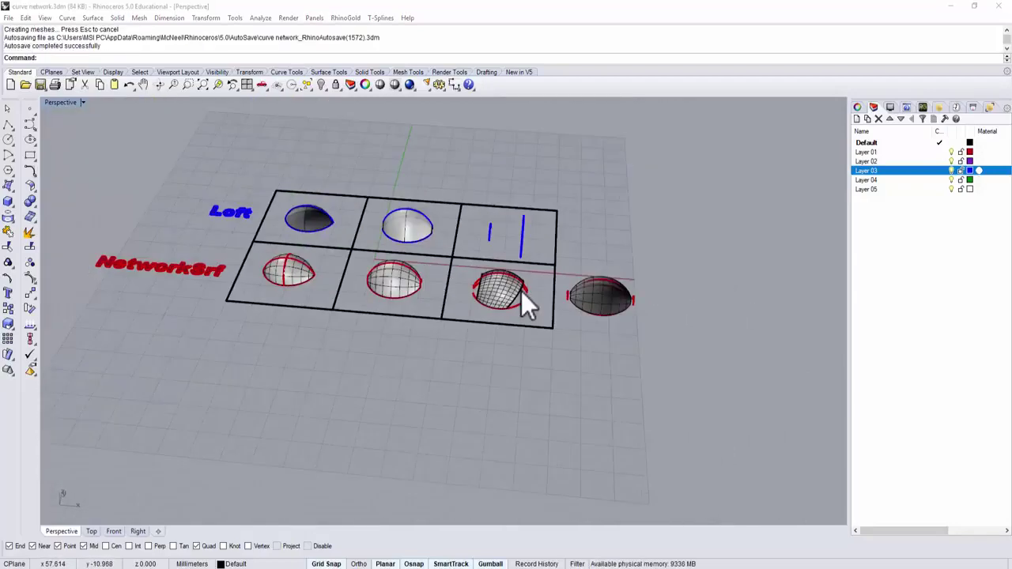
Delete the first NetworkSrf dome's surface, keeping its red curves, and view the grid obliquely
{"action": "right_click_drag", "start_coordinate": [399, 341], "coordinate": [491, 373], "text": "shift"}
{"action": "scroll", "coordinate": [490, 371], "scroll_direction": "up", "scroll_amount": 3}
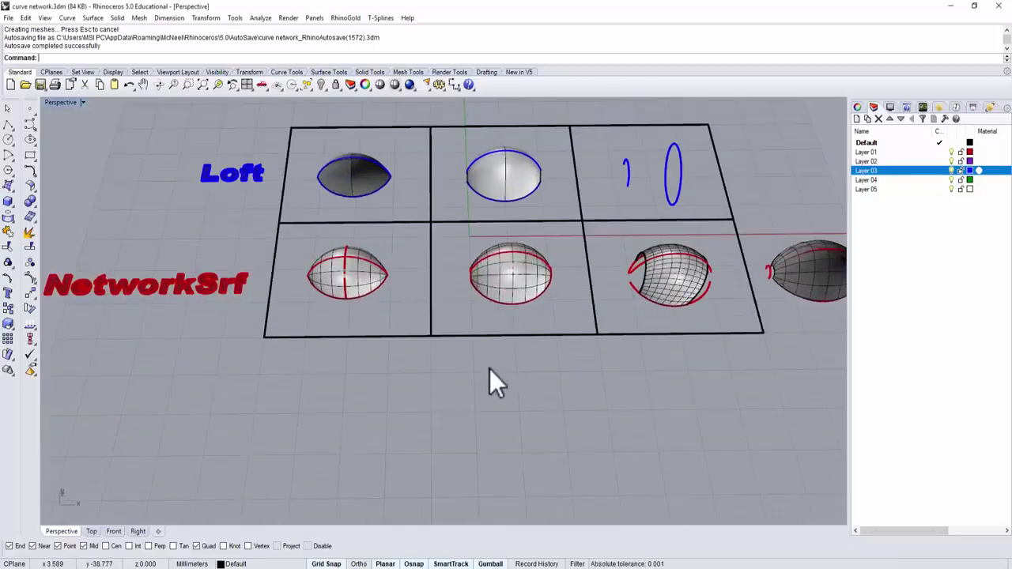
{"action": "scroll", "coordinate": [354, 265], "scroll_direction": "up", "scroll_amount": 5}
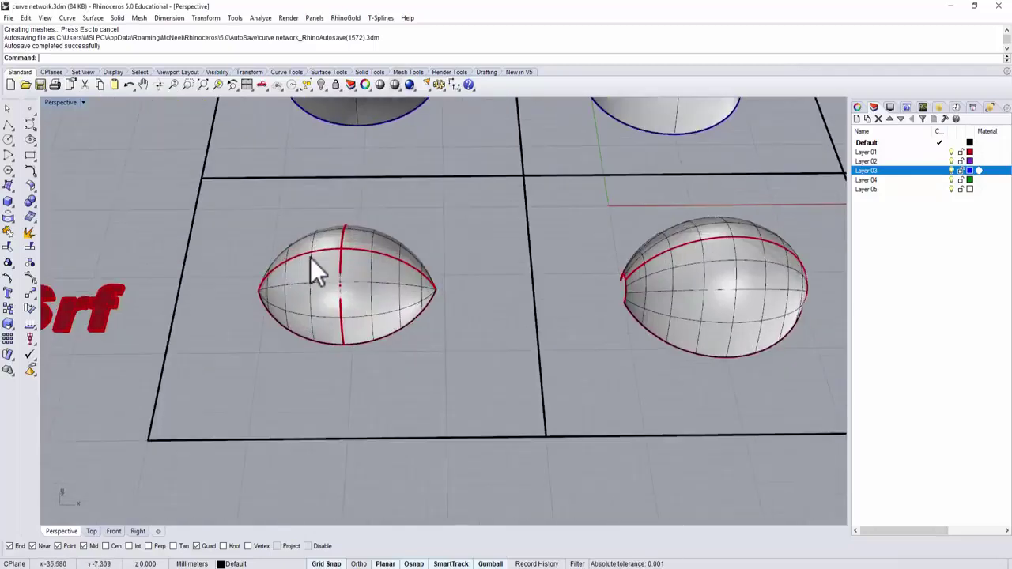
{"action": "left_click", "coordinate": [309, 256]}
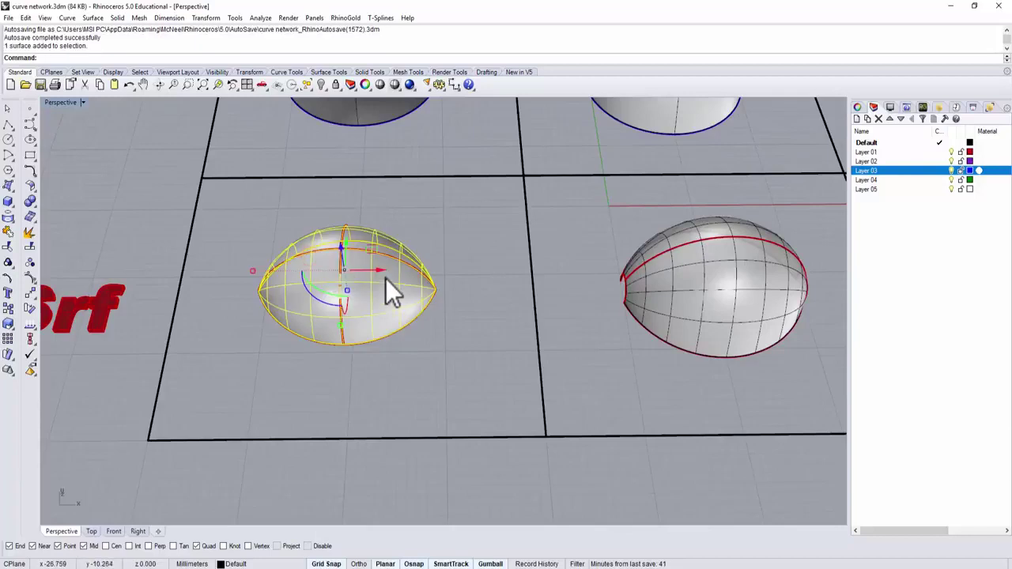
{"action": "key", "text": "Delete"}
{"action": "right_click_drag", "start_coordinate": [293, 264], "coordinate": [279, 297]}
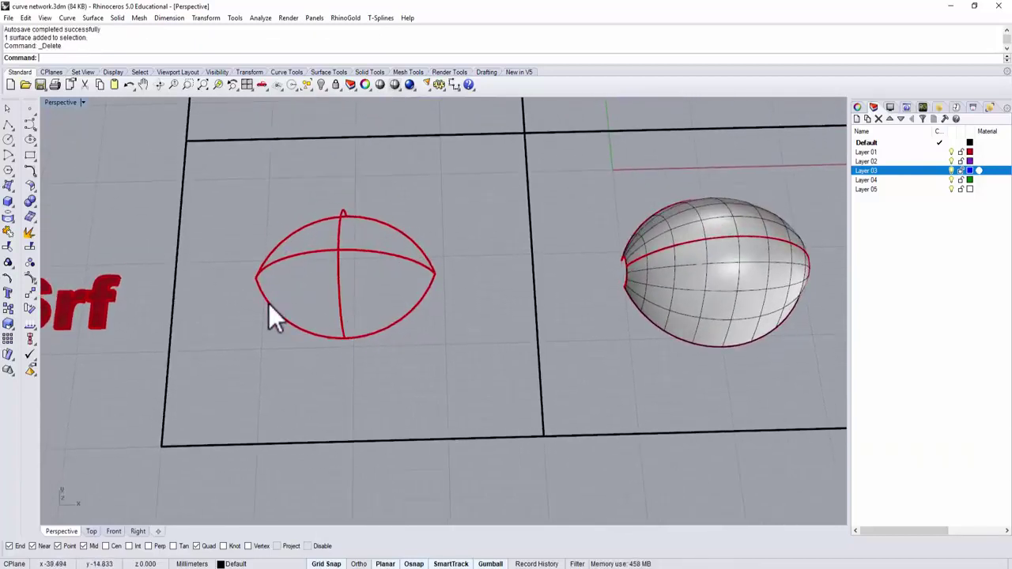
{"action": "right_click_drag", "start_coordinate": [334, 324], "coordinate": [364, 257]}
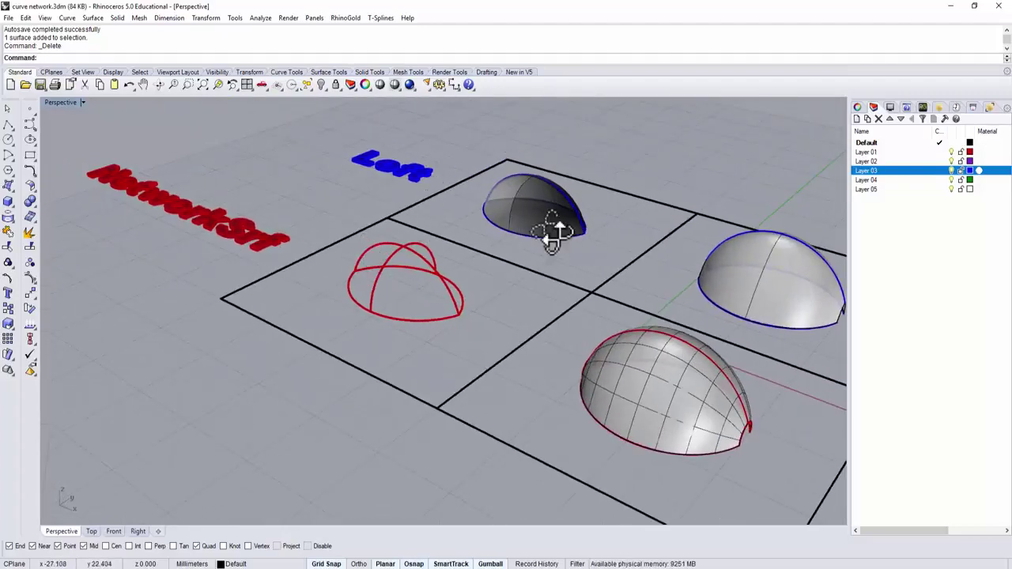
{"action": "right_click_drag", "start_coordinate": [553, 233], "coordinate": [558, 241]}
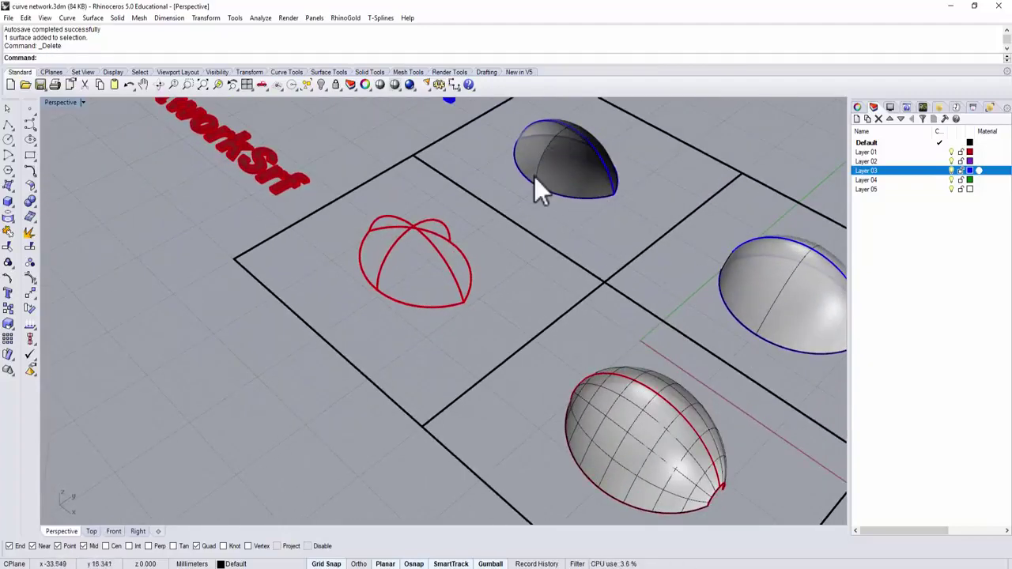
{"action": "scroll", "coordinate": [559, 288], "scroll_direction": "down", "scroll_amount": 5}
{"action": "right_click_drag", "start_coordinate": [559, 288], "coordinate": [698, 268]}
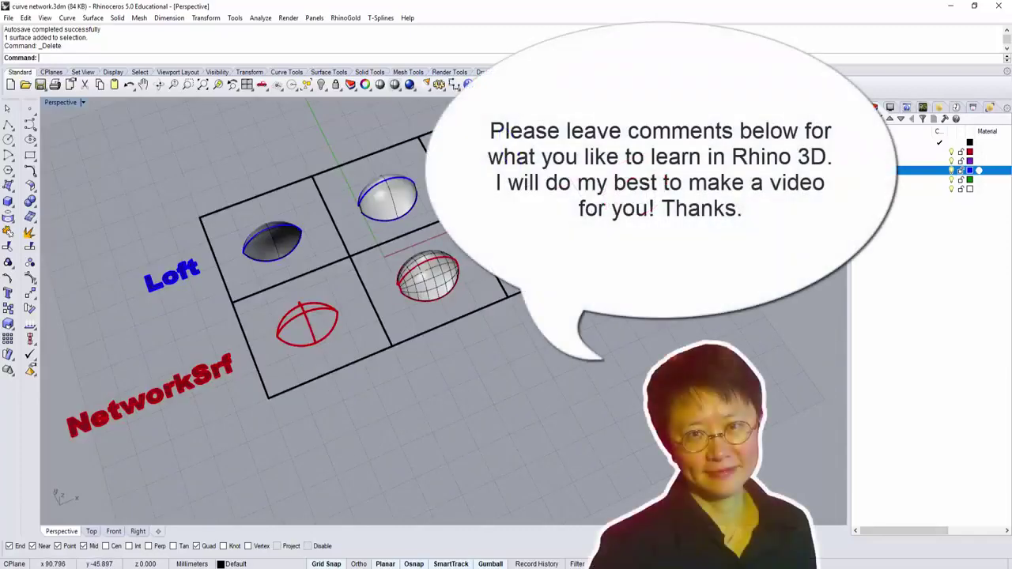
{"action": "right_click_drag", "start_coordinate": [698, 267], "coordinate": [731, 221]}
{"action": "scroll", "coordinate": [731, 221], "scroll_direction": "down", "scroll_amount": 2}
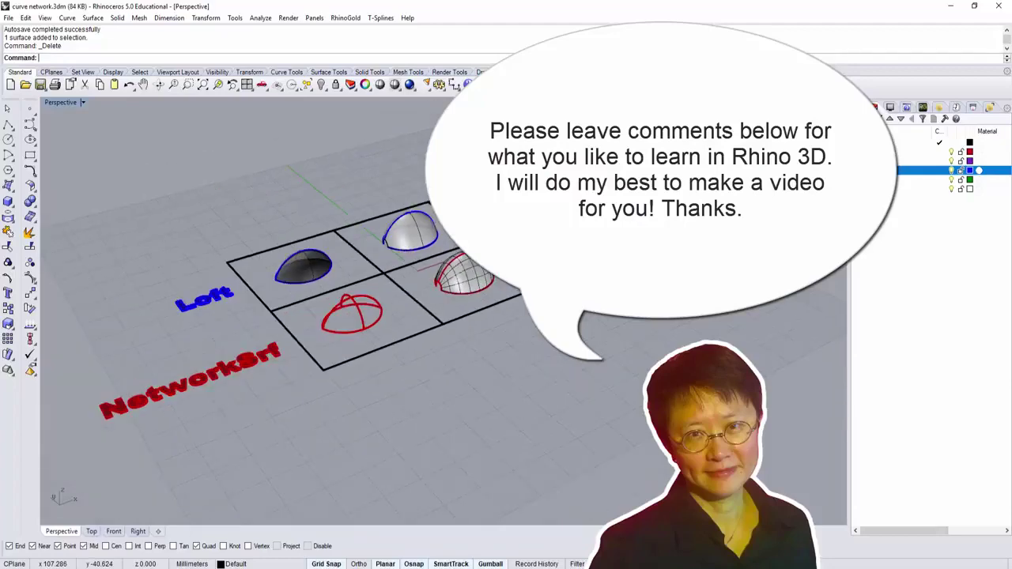